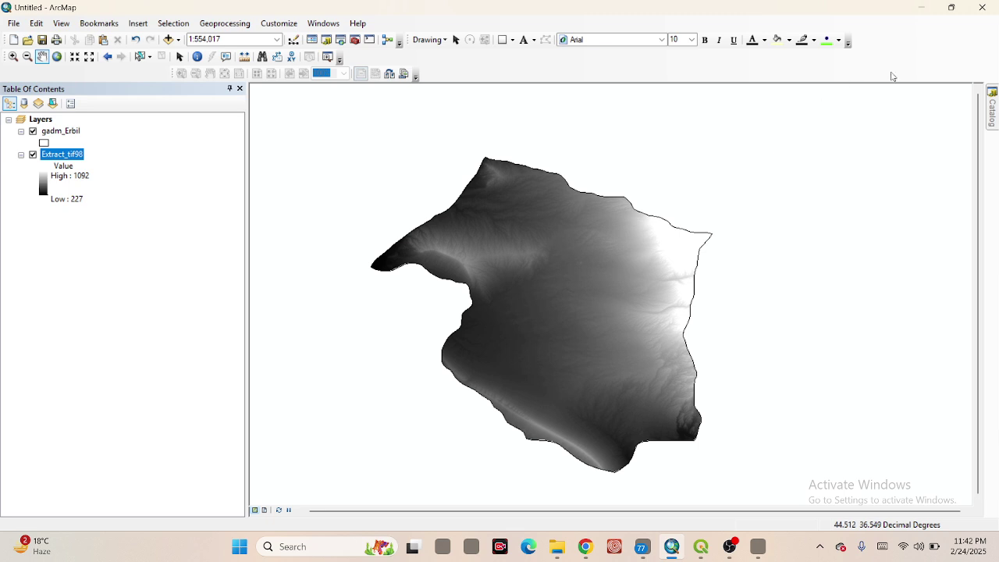
# Open the Project Raster tool from Projections and Transformations and choose Extract_tif98 as the input raster
pyautogui.moveTo(992, 115)
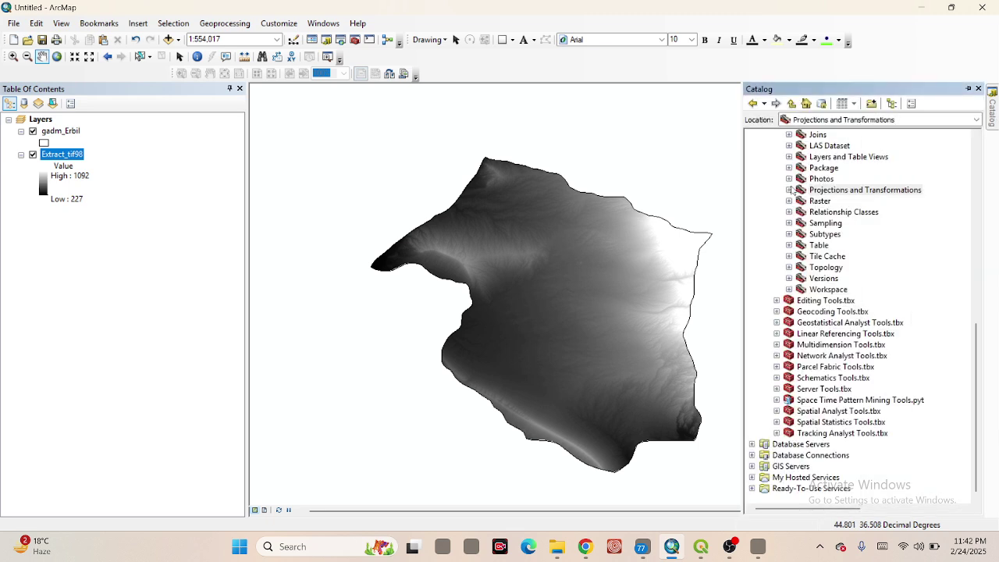
pyautogui.click(789, 190)
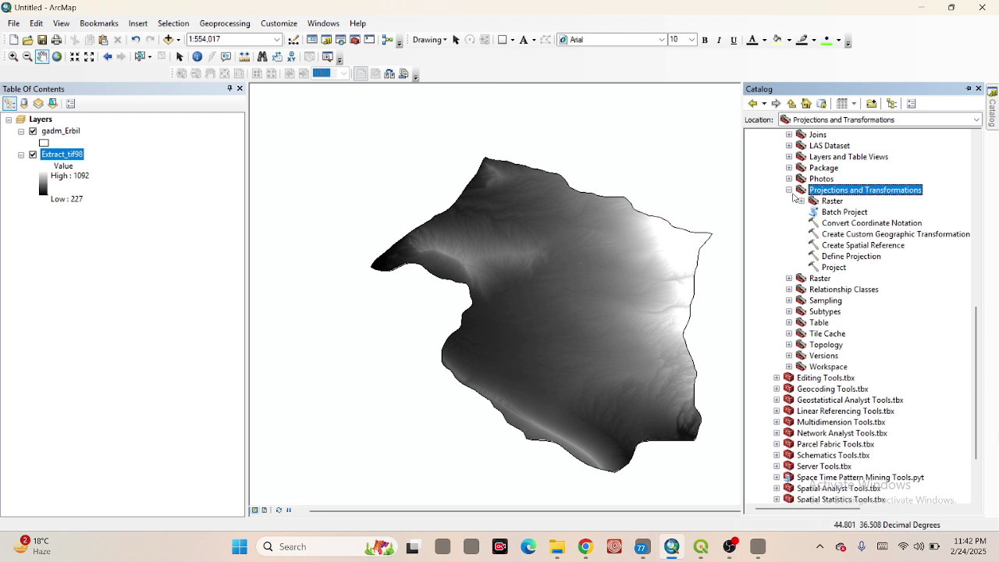
pyautogui.click(801, 201)
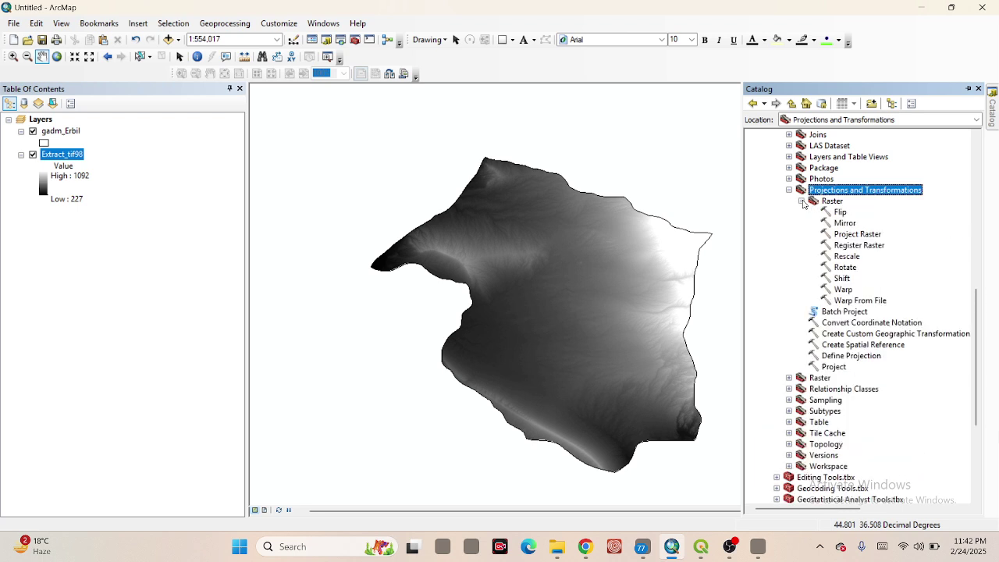
pyautogui.click(854, 234)
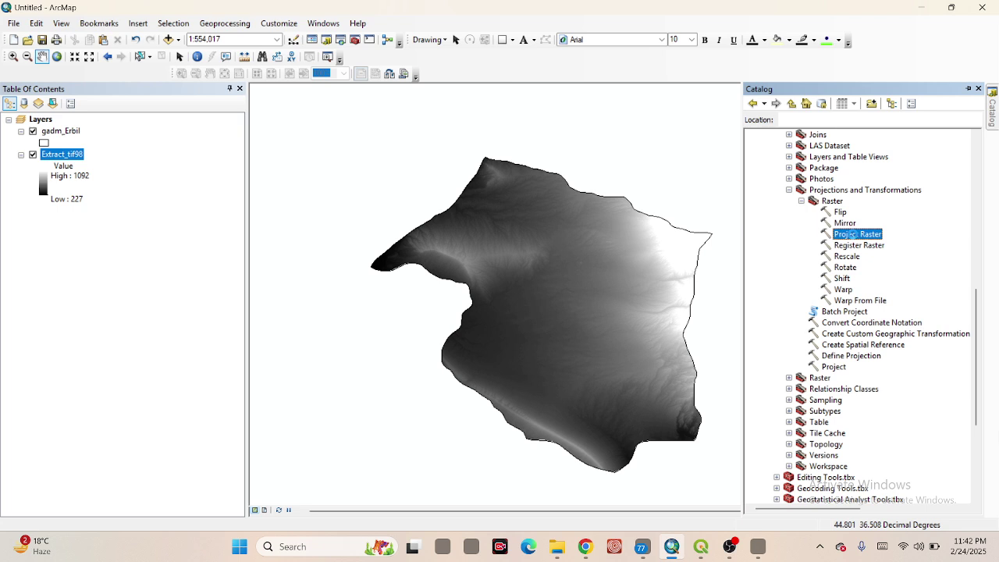
pyautogui.doubleClick(852, 234)
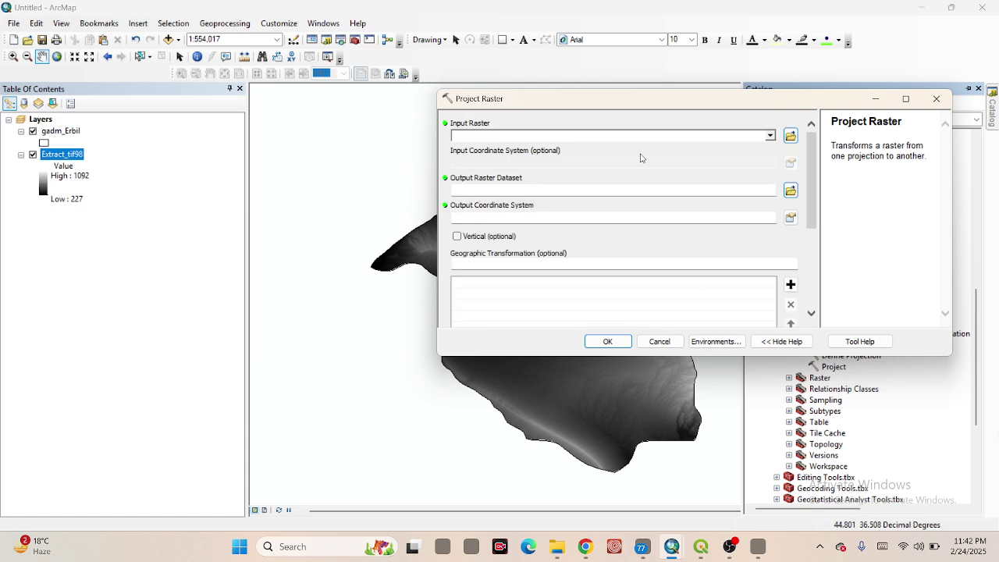
pyautogui.click(769, 136)
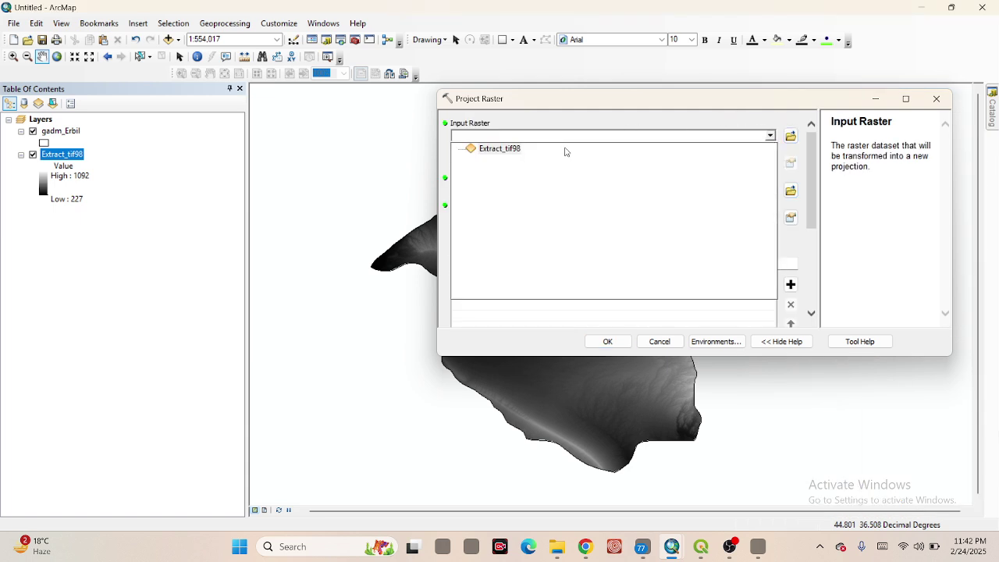
pyautogui.click(515, 148)
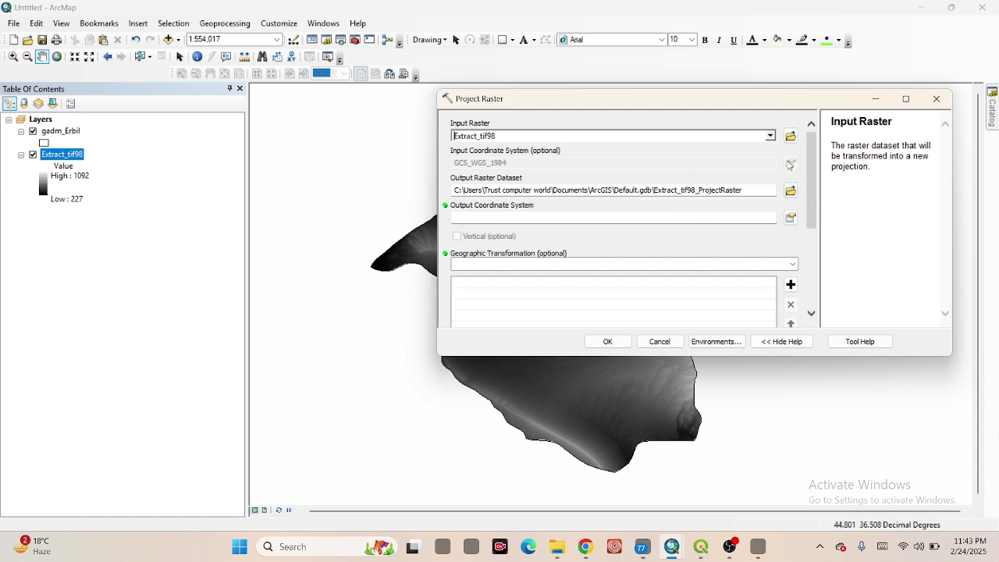
# Save the output raster dataset as Project_Dem in the stream network folder
pyautogui.click(789, 190)
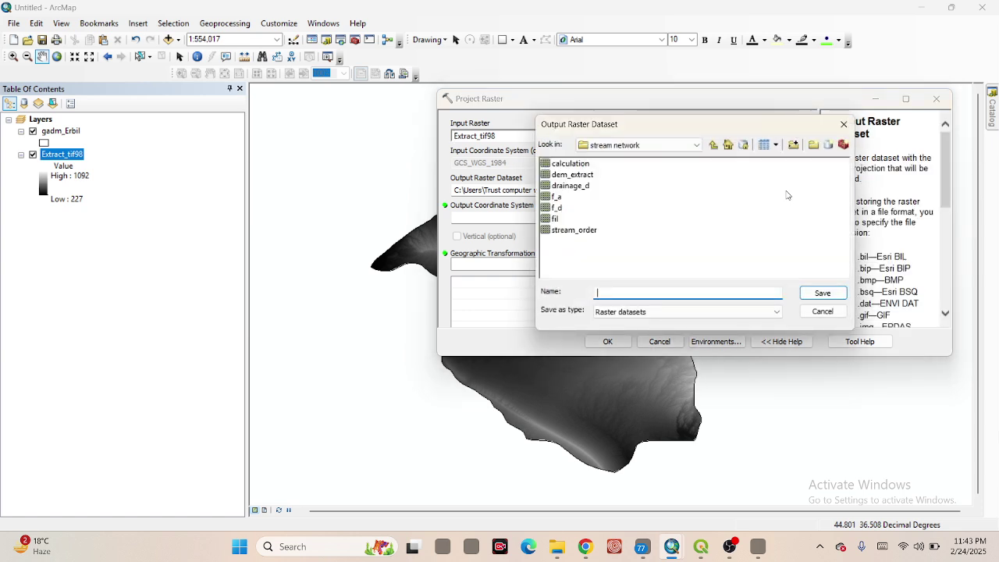
pyautogui.write('Project_Dem')
pyautogui.click(834, 301)
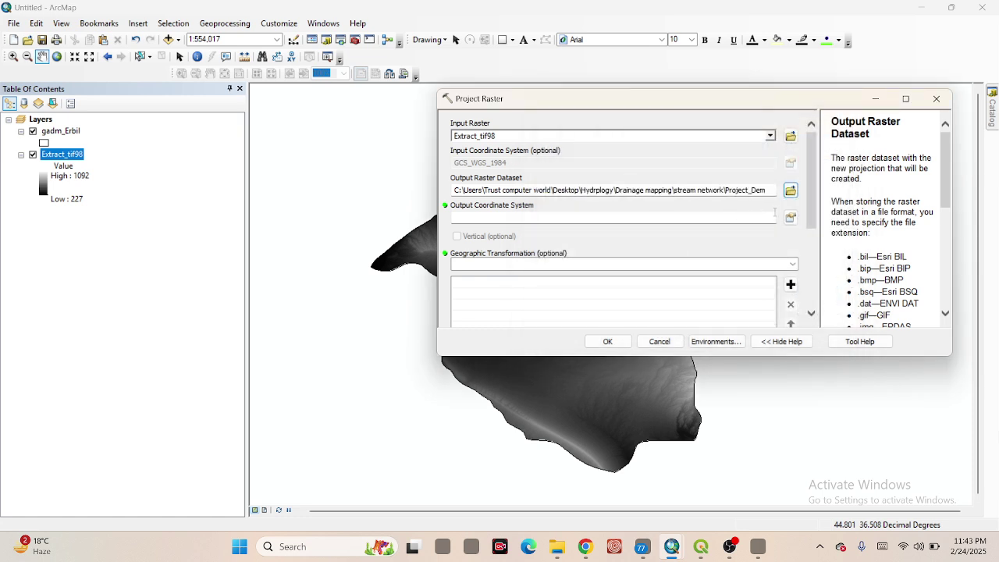
# Set the output coordinate system to the projected WGS 1984 UTM Zone 38N and run the Project Raster tool
pyautogui.click(790, 217)
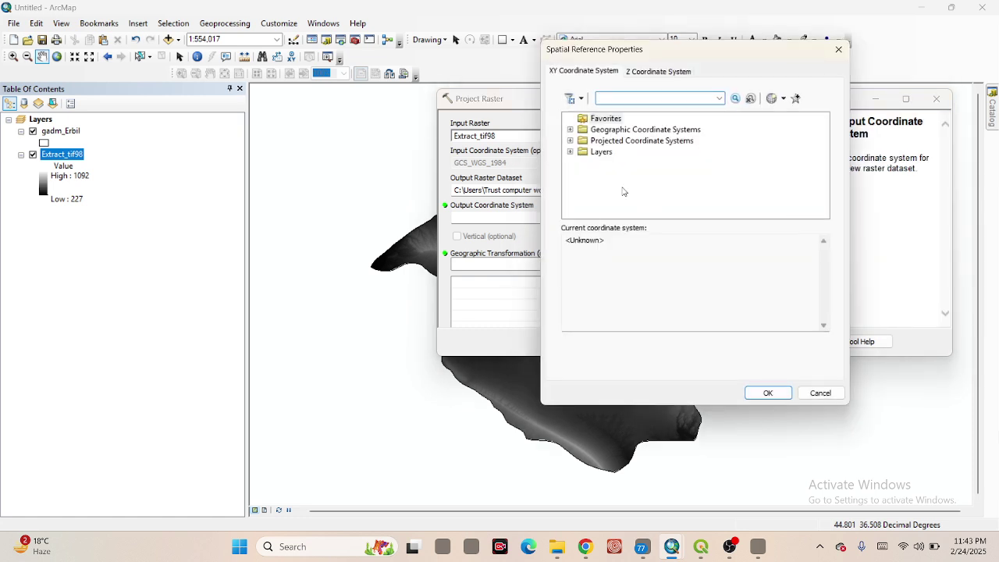
pyautogui.click(570, 141)
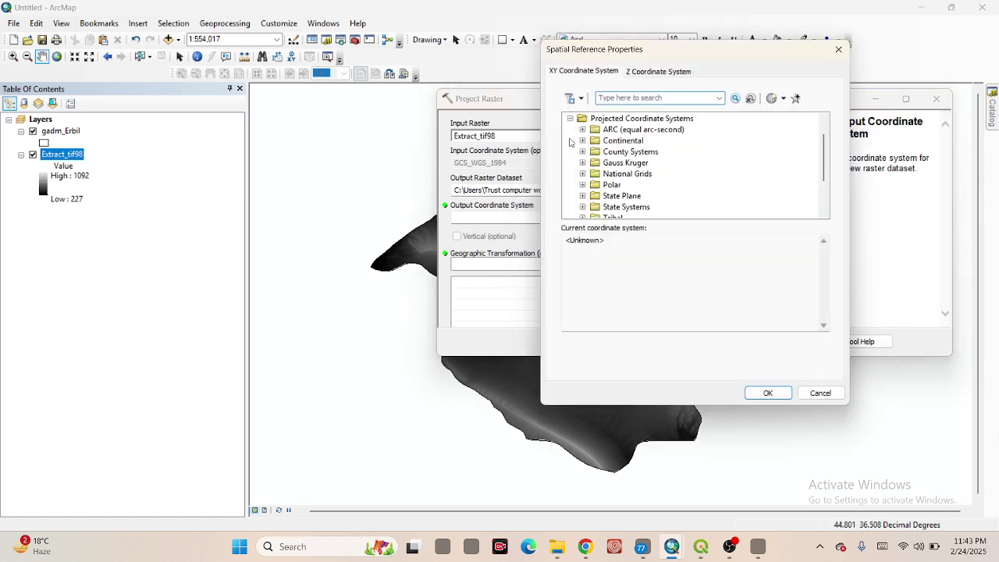
pyautogui.scroll(-2, 614, 170)
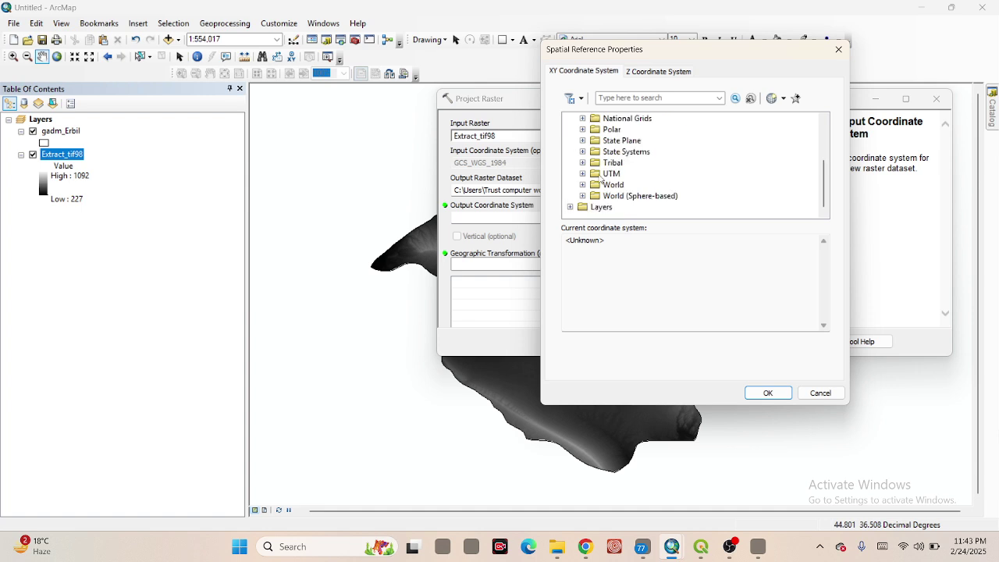
pyautogui.click(582, 174)
pyautogui.scroll(-3, 618, 173)
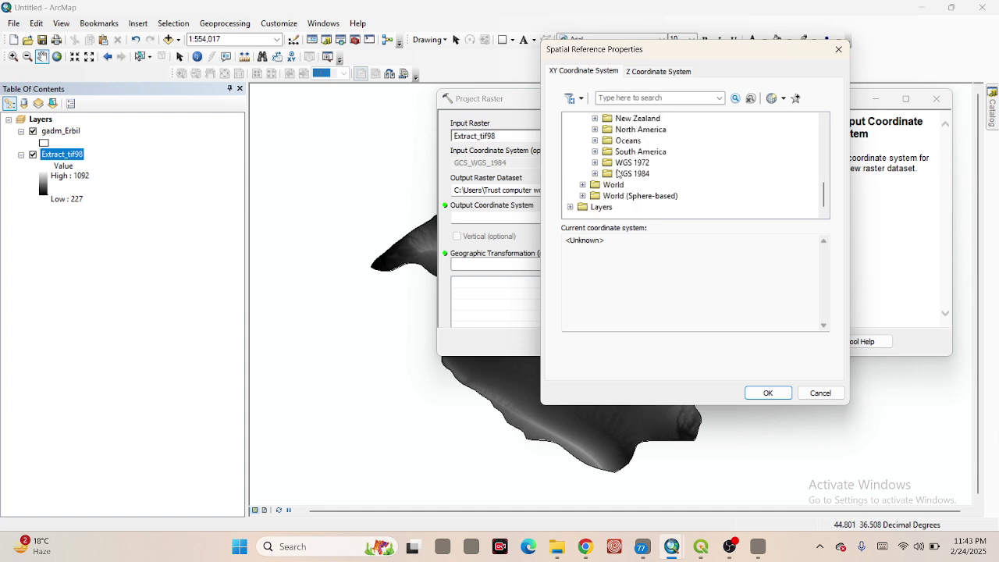
pyautogui.click(594, 174)
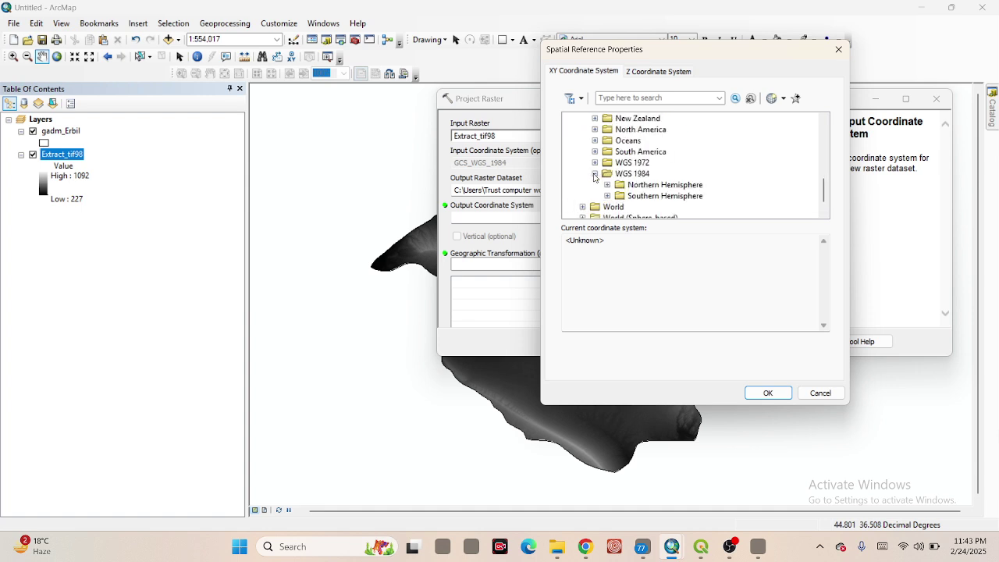
pyautogui.click(608, 185)
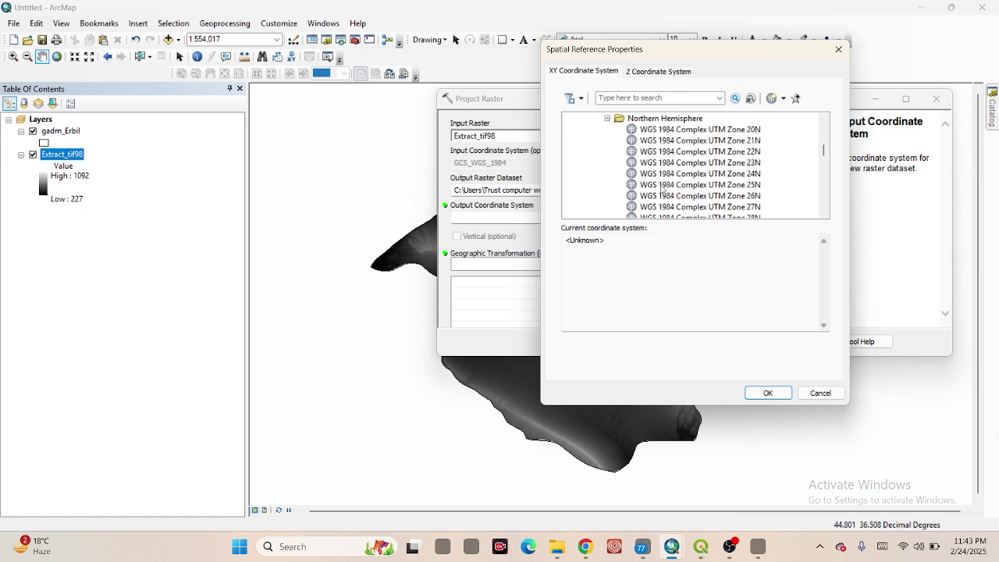
pyautogui.scroll(-15, 663, 189)
pyautogui.scroll(3, 663, 187)
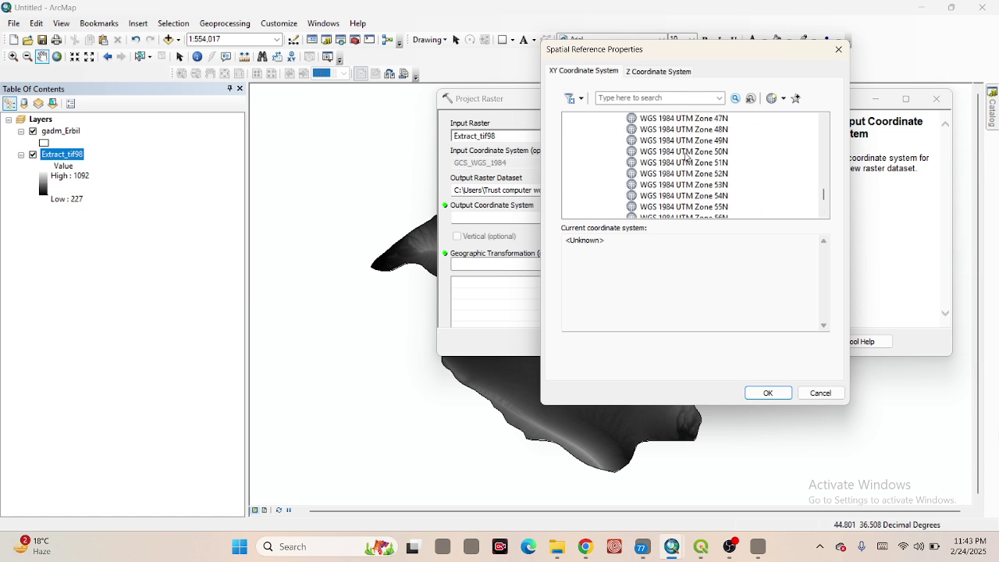
pyautogui.scroll(6, 687, 158)
pyautogui.scroll(-2, 709, 178)
pyautogui.click(719, 153)
pyautogui.click(777, 394)
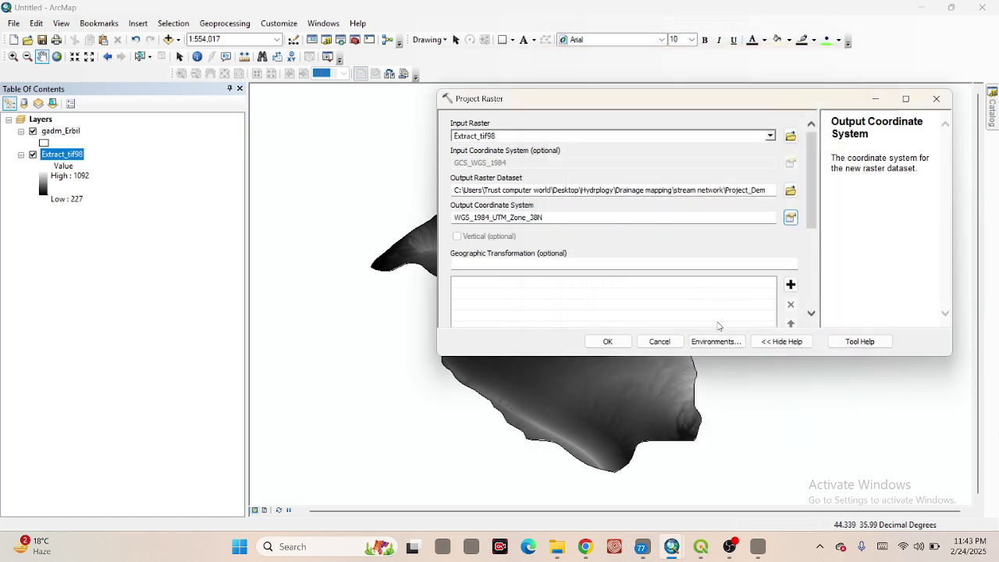
pyautogui.click(615, 342)
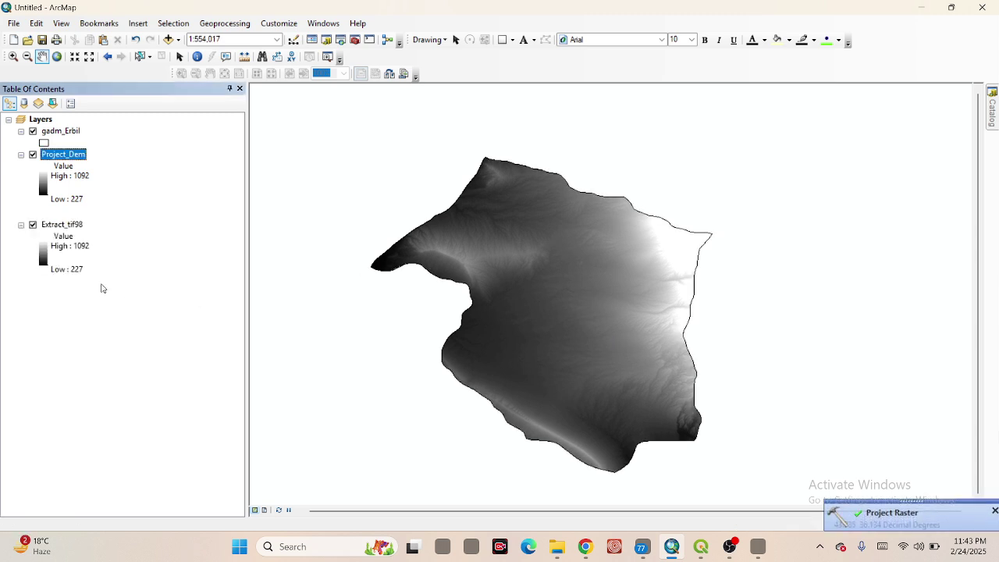
# Remove the unprojected Extract_tif98 layer from the map
pyautogui.rightClick(64, 227)
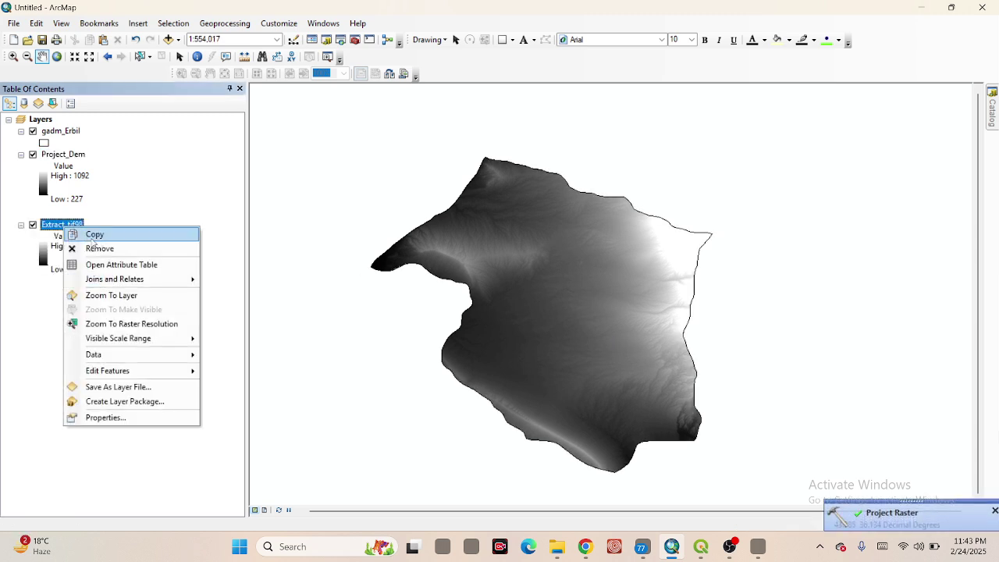
pyautogui.click(82, 248)
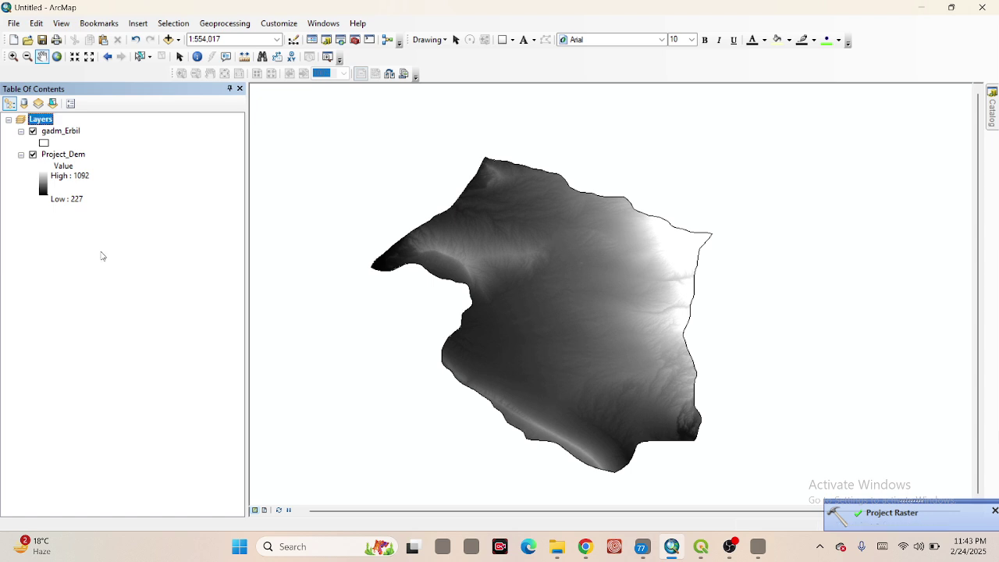
# Examine the raster information and XY coordinate system in the source properties of the Project_Dem layer
pyautogui.rightClick(65, 157)
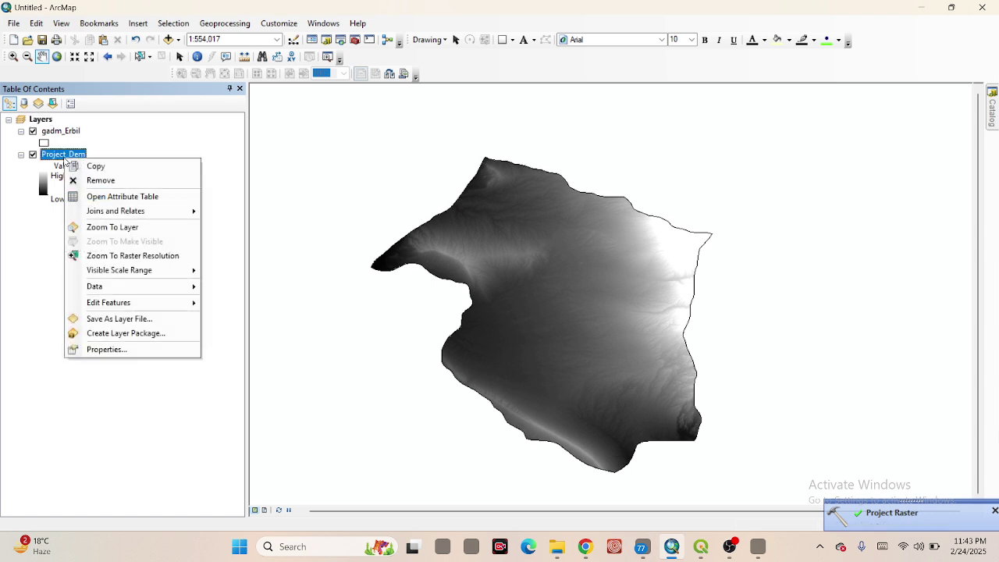
pyautogui.click(112, 349)
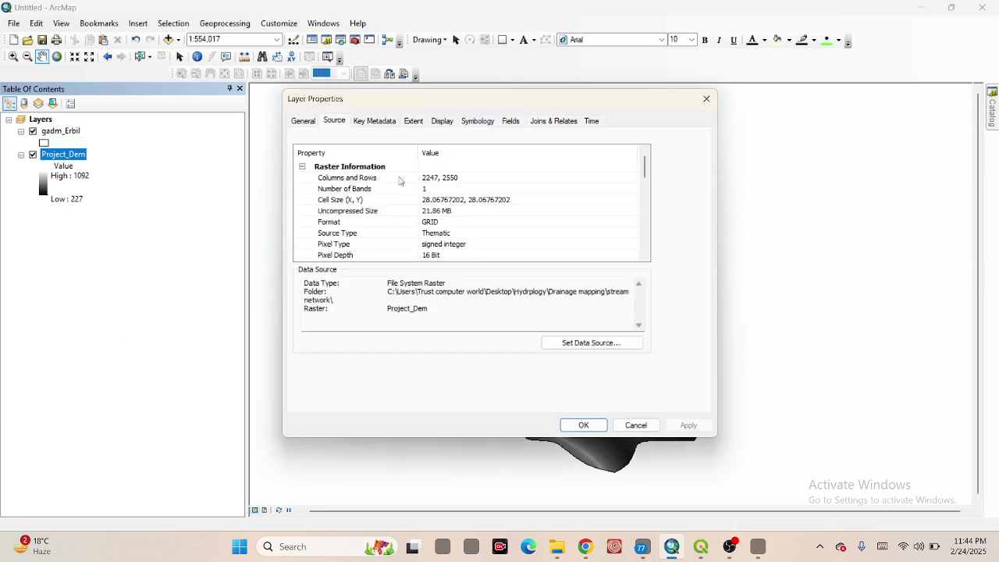
pyautogui.scroll(-8, 403, 193)
pyautogui.scroll(8, 467, 196)
pyautogui.scroll(-9, 467, 196)
pyautogui.scroll(8, 466, 196)
pyautogui.scroll(-5, 515, 204)
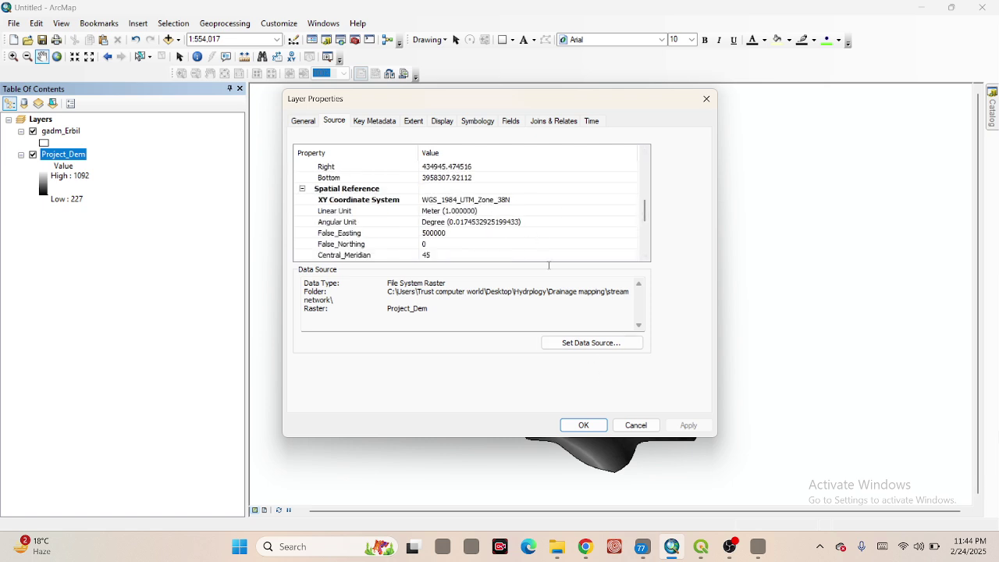
pyautogui.click(493, 205)
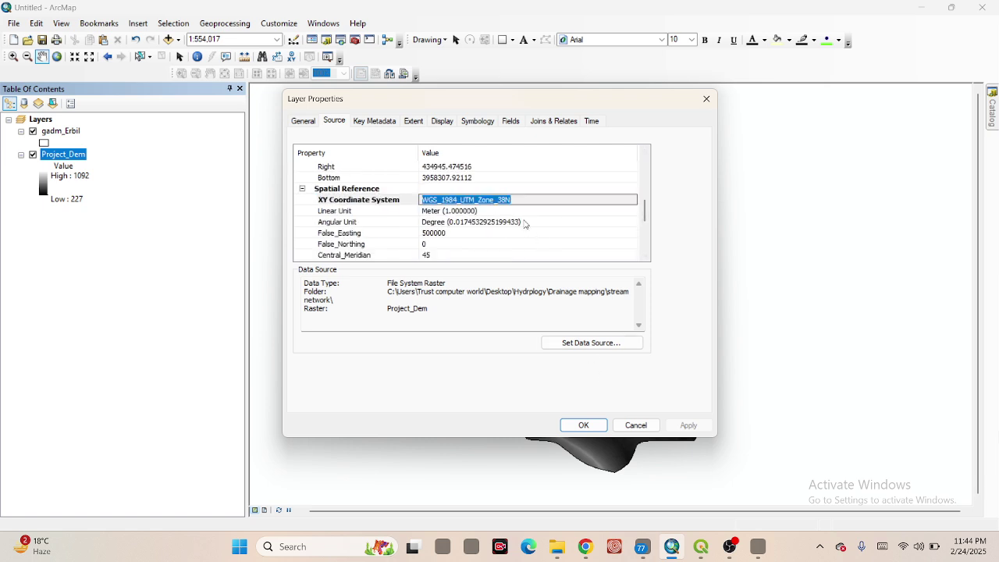
pyautogui.click(642, 429)
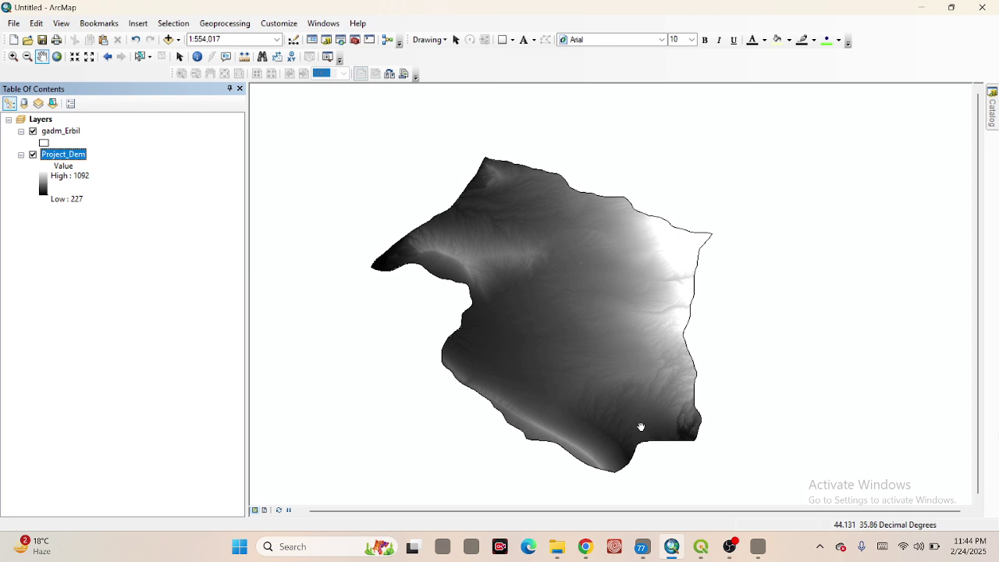
# Open the Fill tool from the Spatial Analyst Hydrology toolset and choose Project_Dem as the input surface raster
pyautogui.click(993, 114)
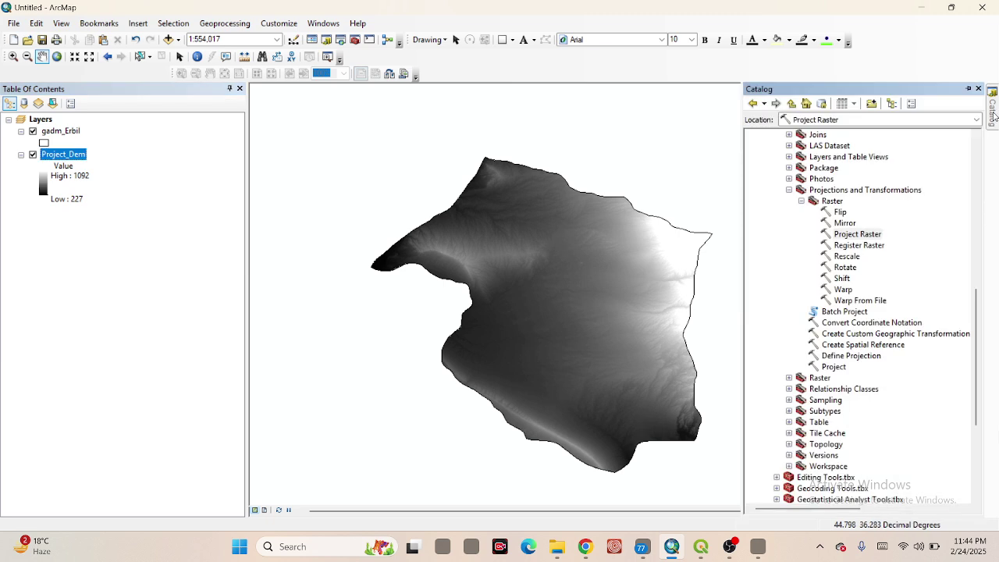
pyautogui.click(801, 201)
pyautogui.click(788, 189)
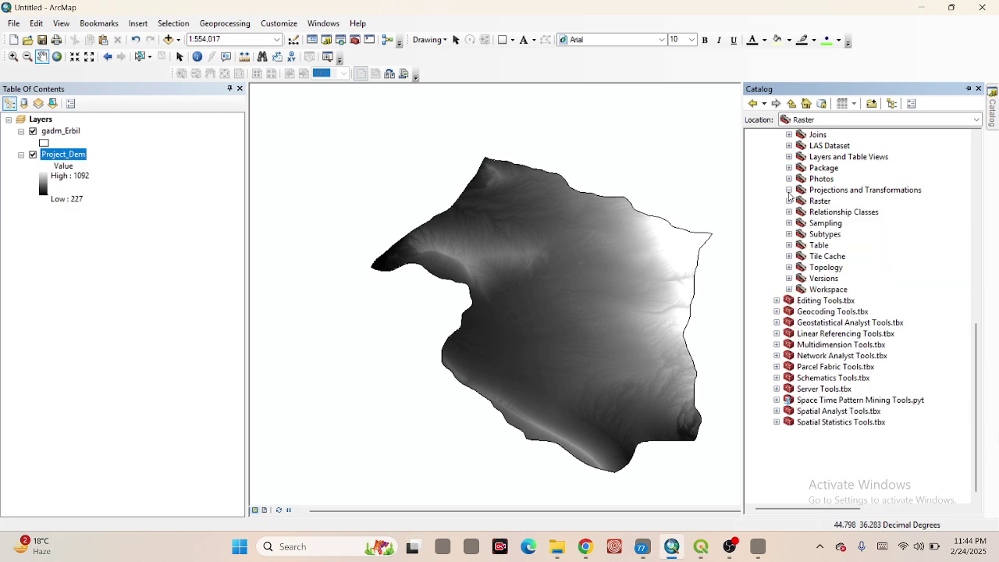
pyautogui.click(776, 411)
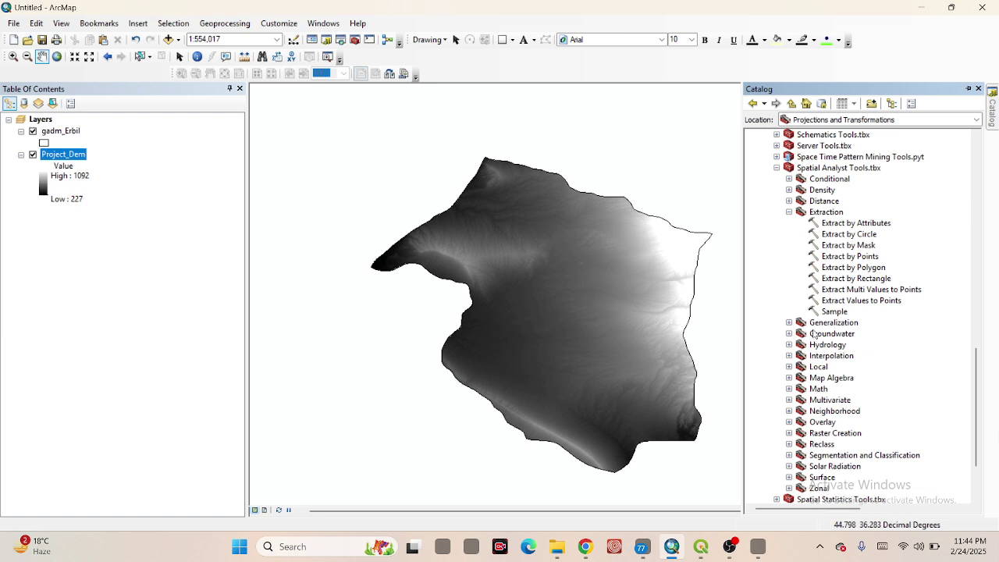
pyautogui.click(788, 212)
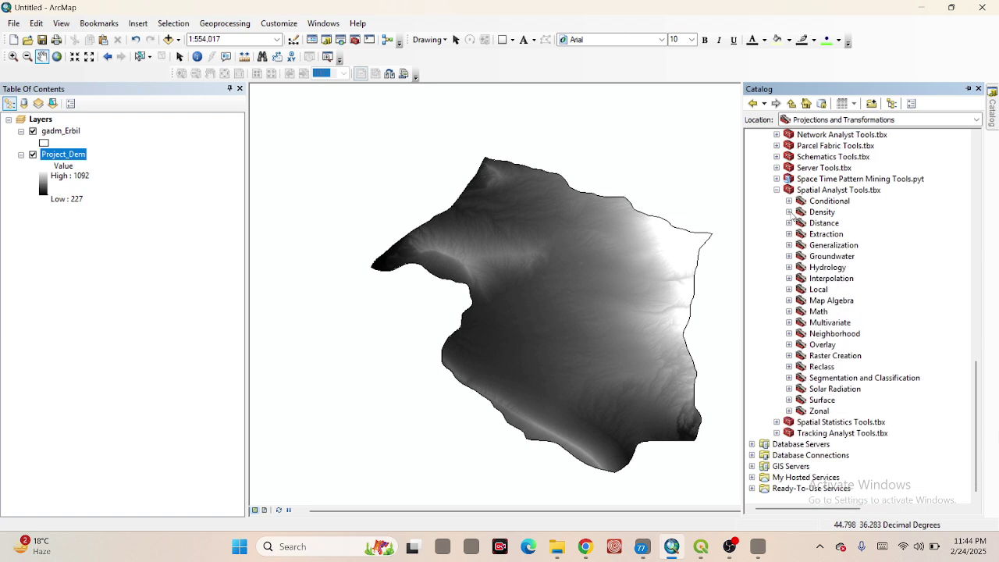
pyautogui.click(788, 268)
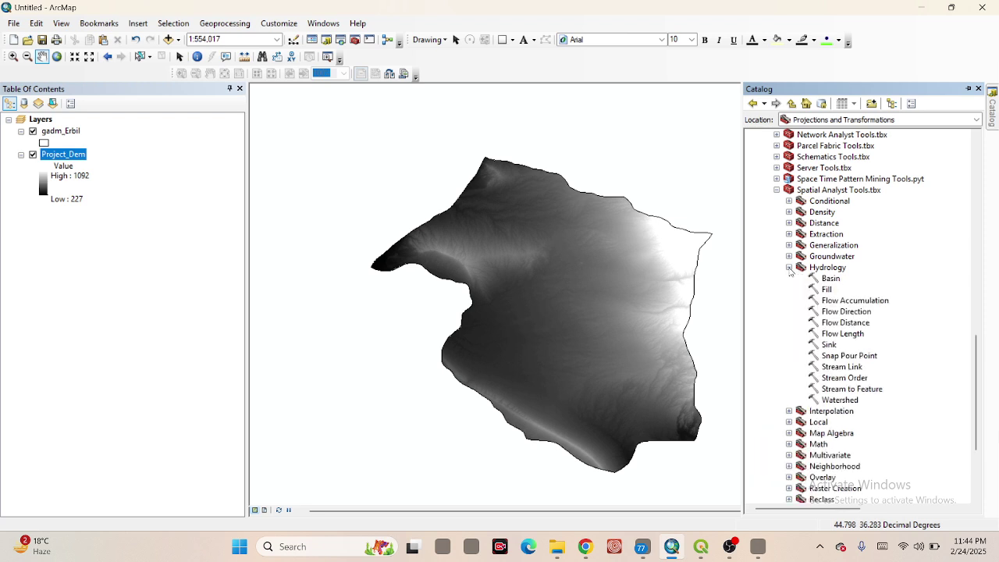
pyautogui.click(826, 290)
pyautogui.doubleClick(826, 289)
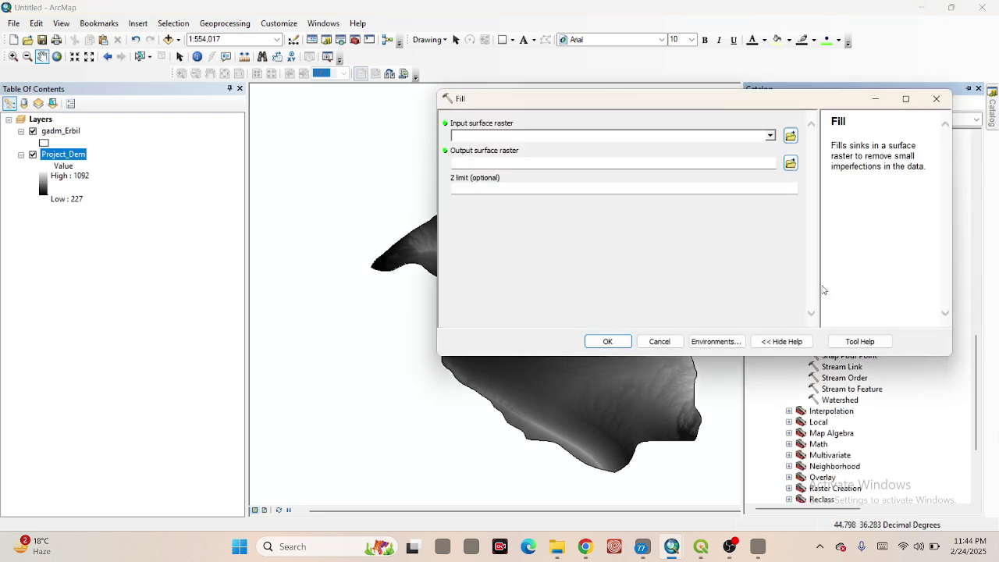
pyautogui.click(769, 135)
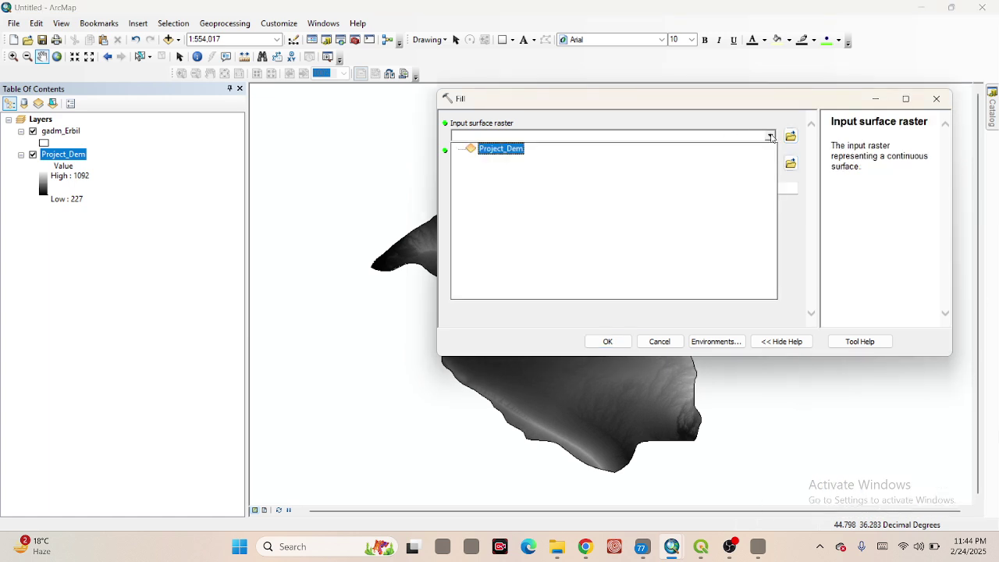
pyautogui.click(501, 148)
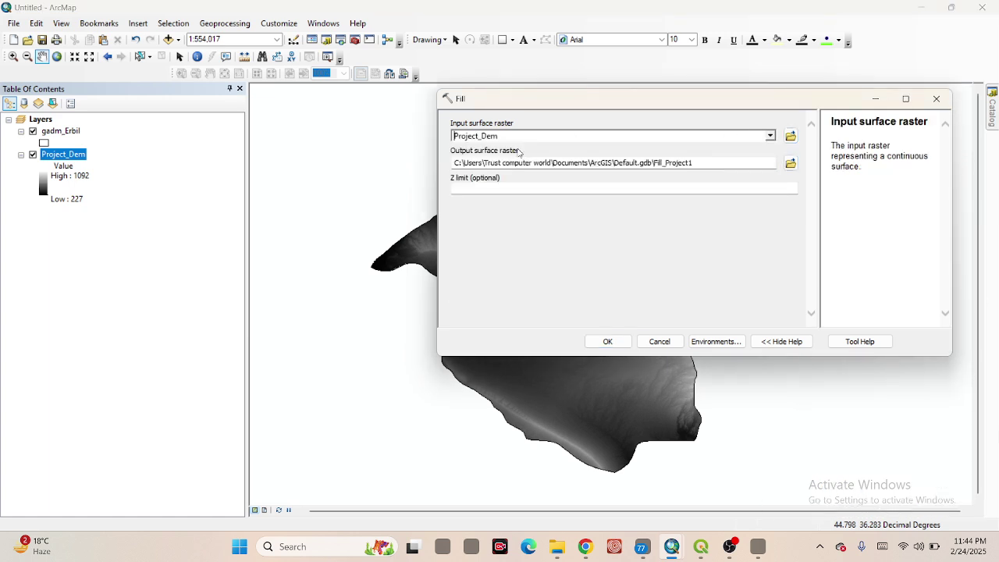
# Name the output surface raster Fill_Dem in Default.gdb and run the Fill tool
pyautogui.click(702, 163)
pyautogui.press('BackSpace')
pyautogui.press('BackSpace')
pyautogui.press('BackSpace')
pyautogui.press('BackSpace')
pyautogui.press('BackSpace')
pyautogui.press('BackSpace')
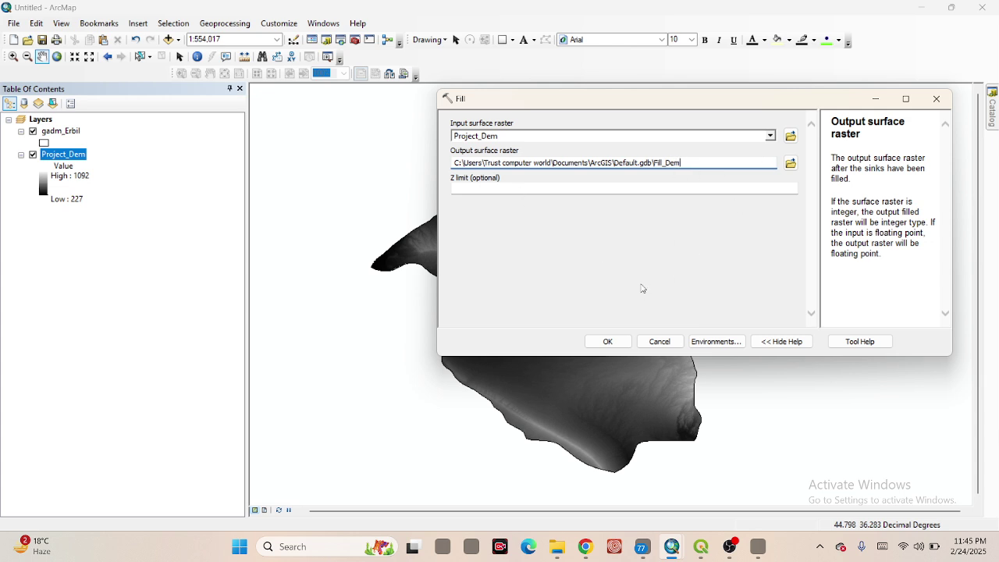
pyautogui.click(607, 343)
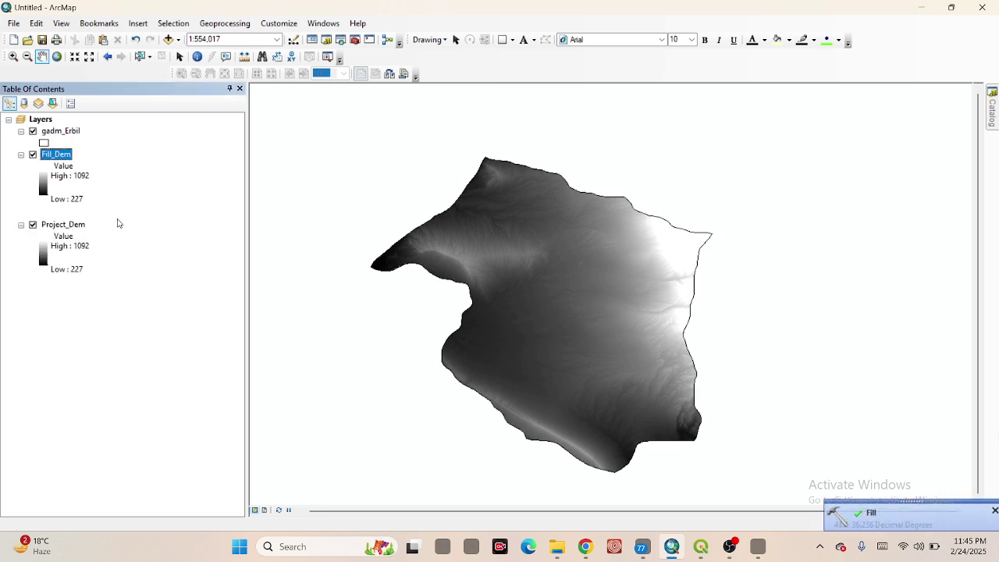
# Hide the Project_Dem layer and open the Hydrology Flow Direction tool with Fill_Dem as the input surface raster
pyautogui.click(32, 225)
pyautogui.moveTo(993, 117)
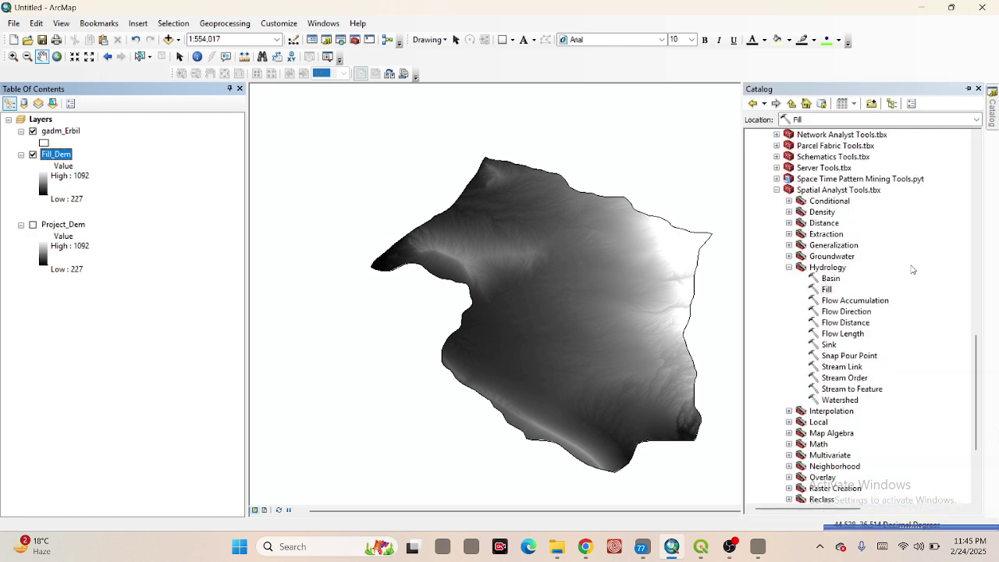
pyautogui.doubleClick(832, 312)
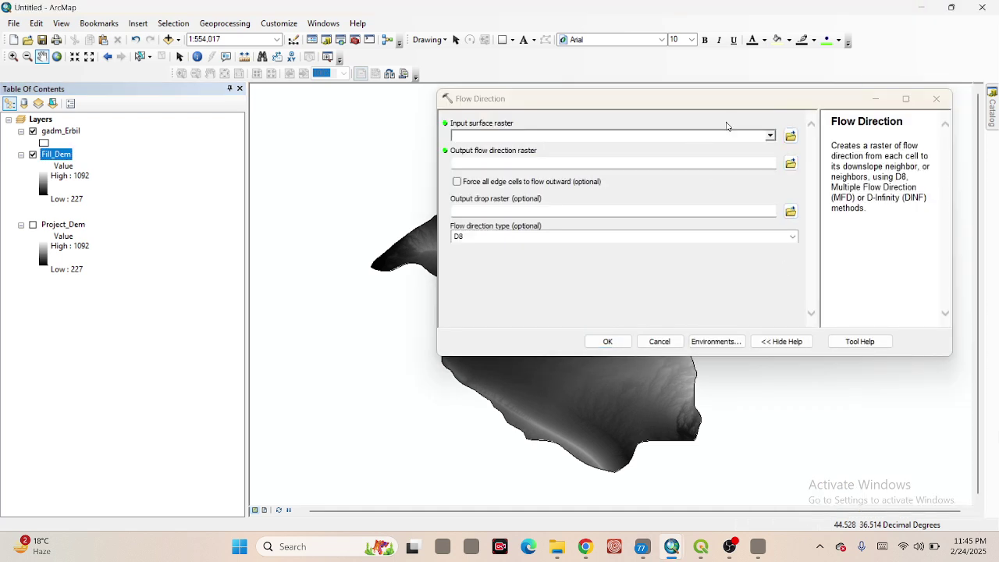
pyautogui.click(770, 136)
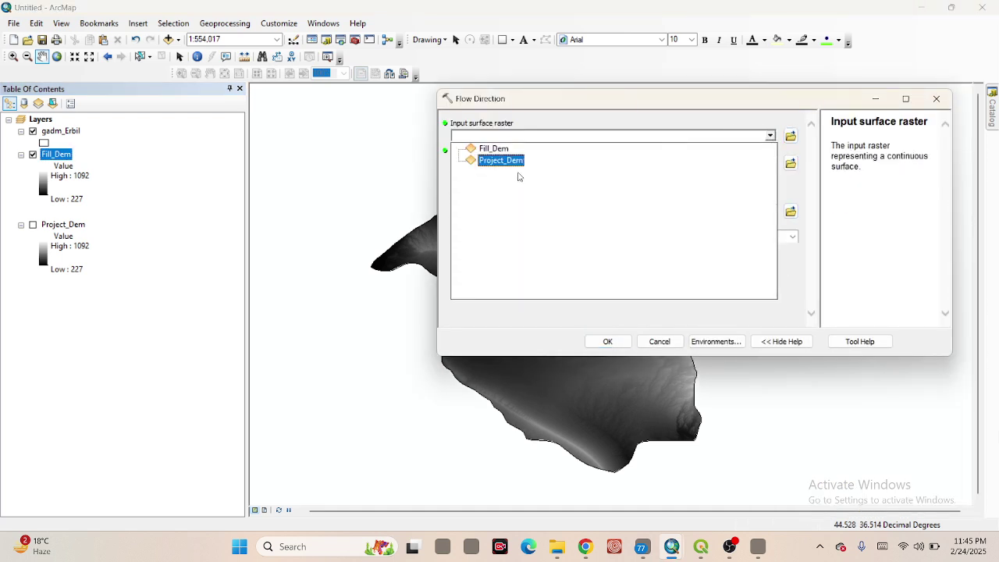
pyautogui.click(486, 147)
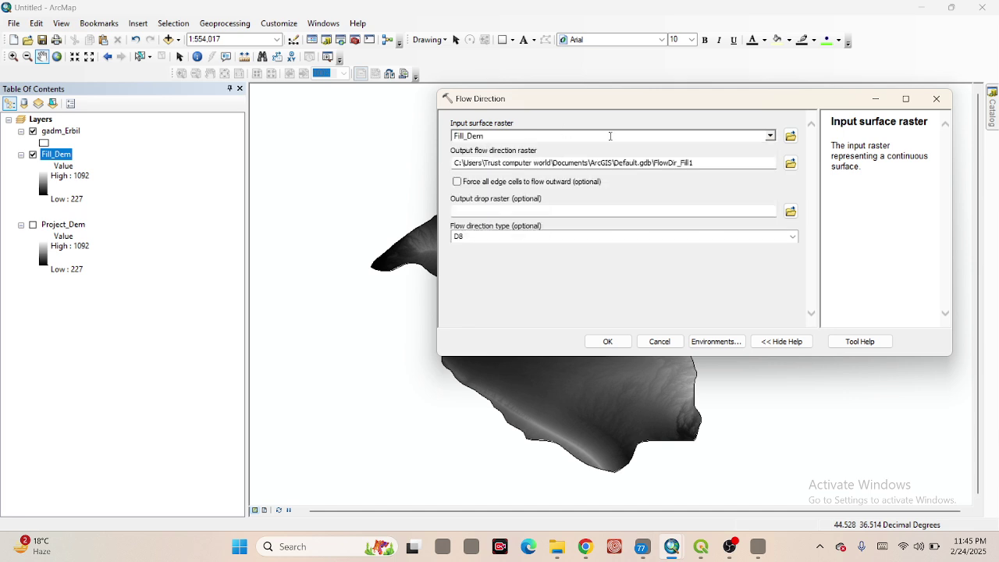
# Name the output flow direction raster FlowDir in Default.gdb, choose the D8 flow direction type and run the tool
pyautogui.click(710, 161)
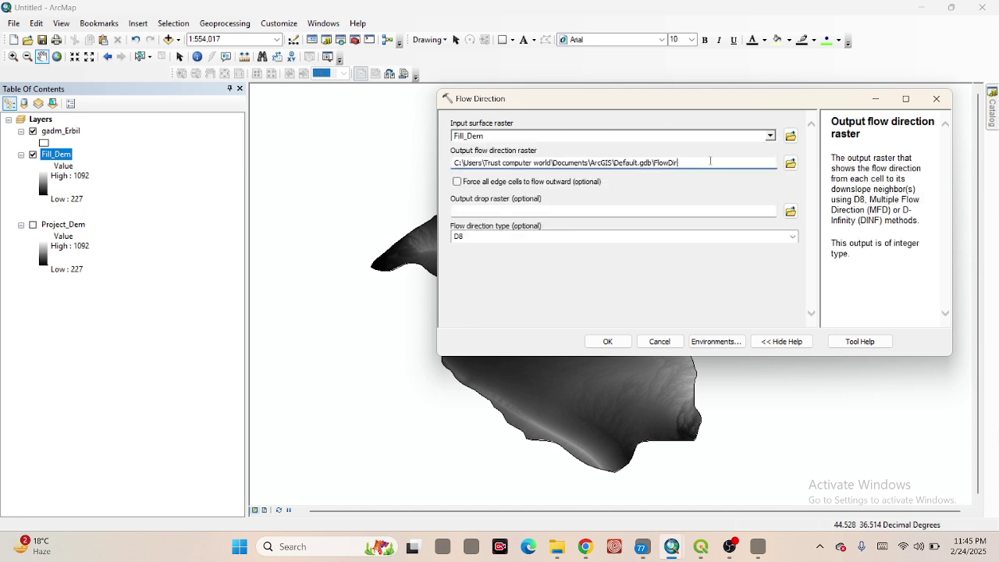
pyautogui.click(792, 237)
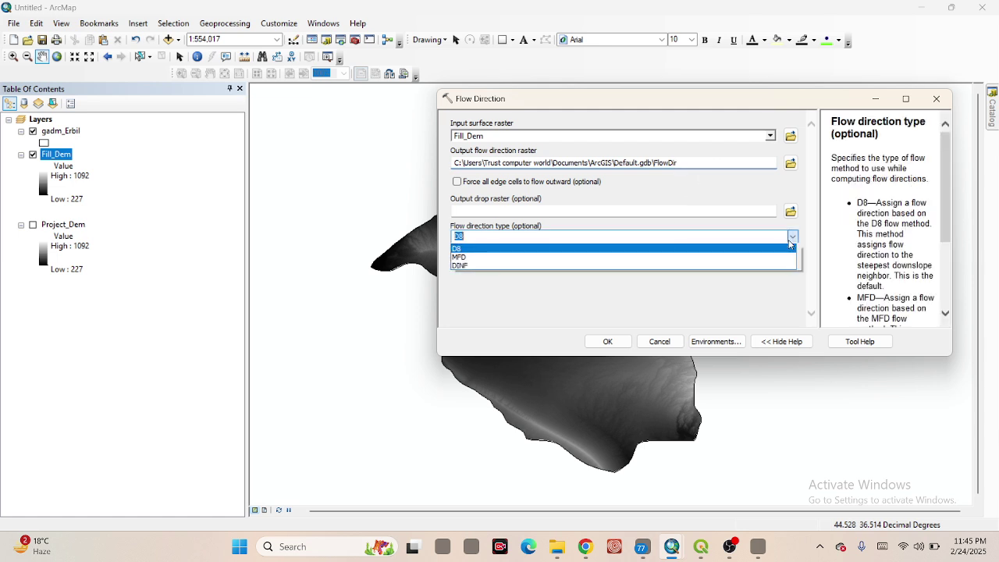
pyautogui.click(552, 249)
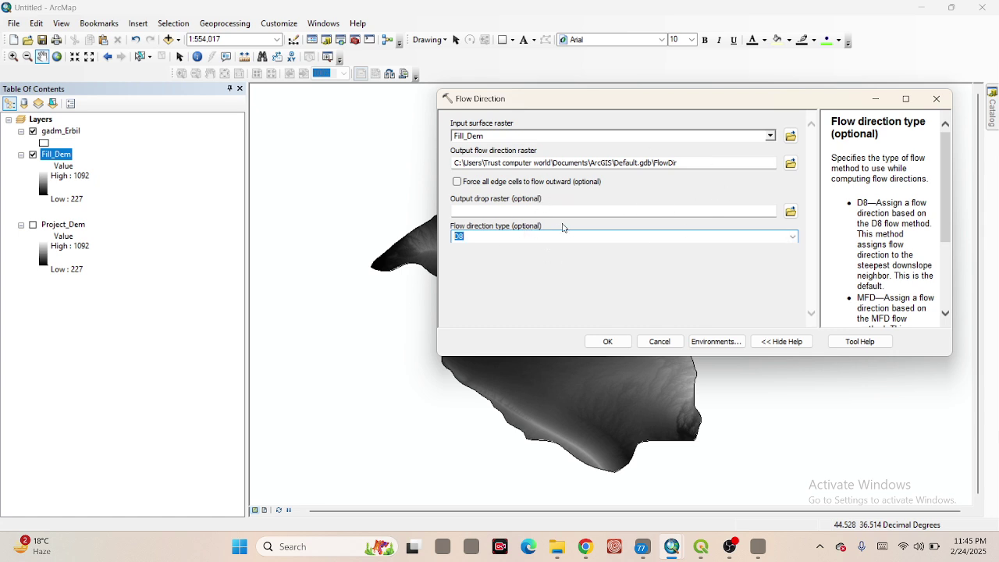
pyautogui.click(609, 343)
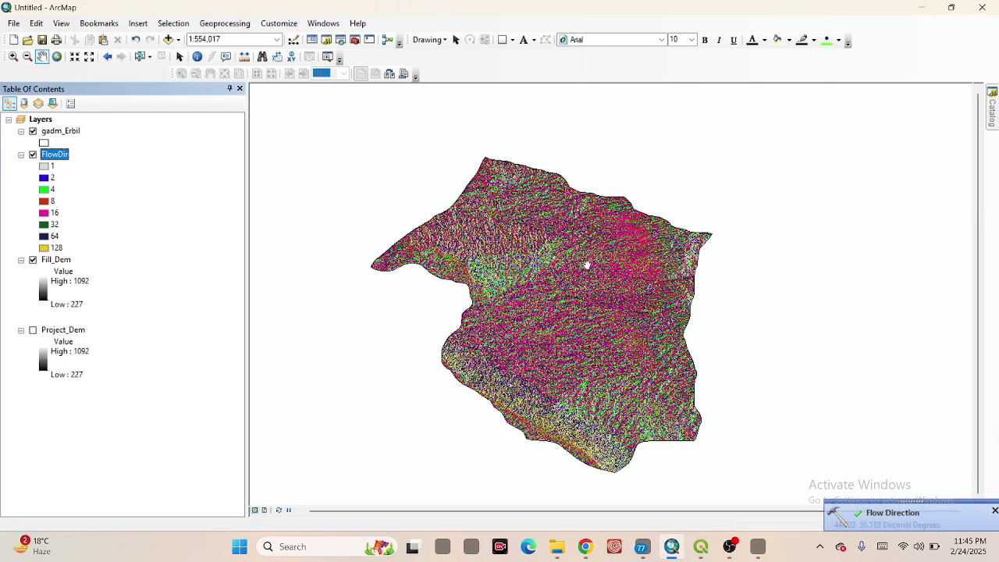
# Run the Hydrology Flow Accumulation tool on FlowDir, naming the output accumulation raster FlowAcc in Default.gdb
pyautogui.moveTo(993, 111)
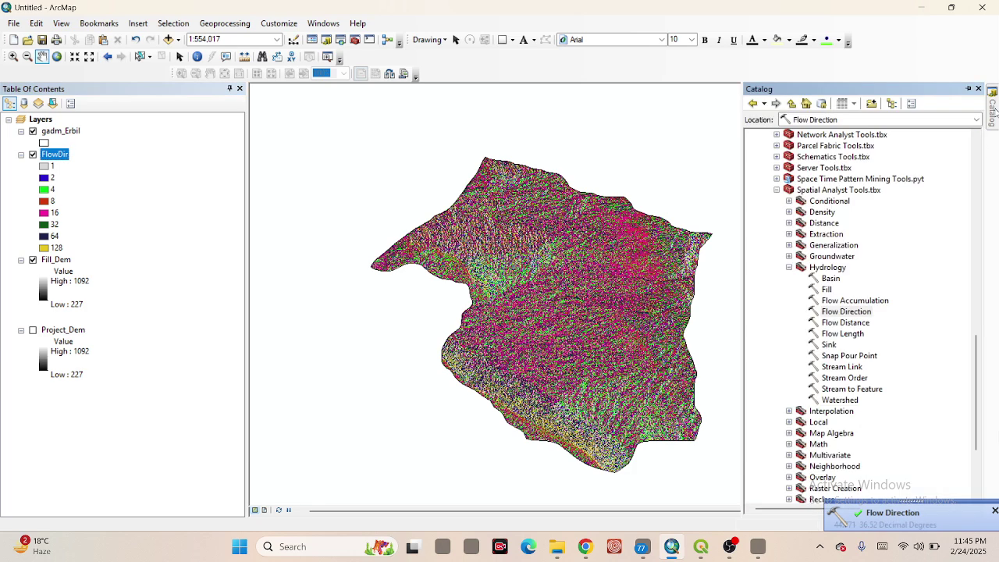
pyautogui.doubleClick(855, 301)
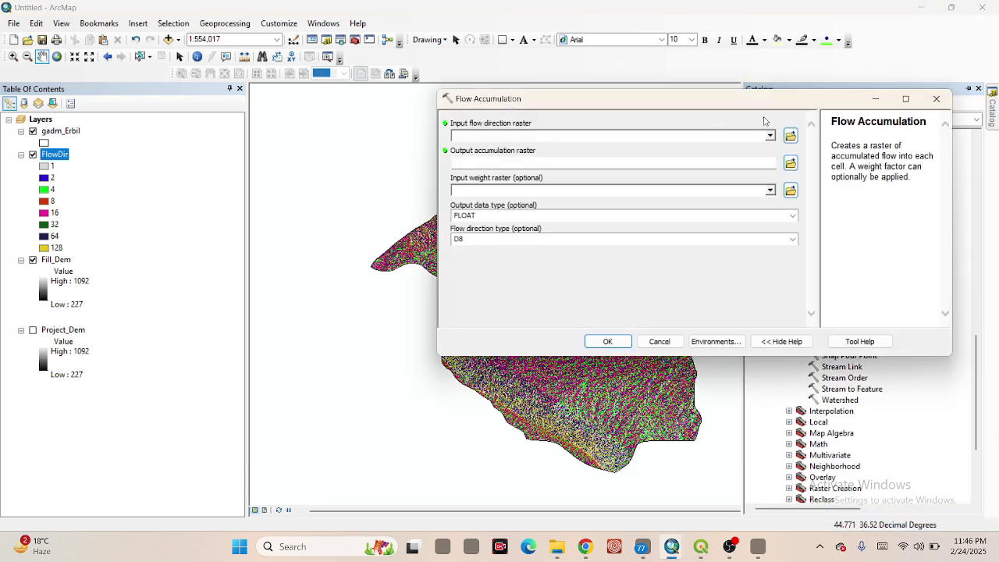
pyautogui.click(770, 136)
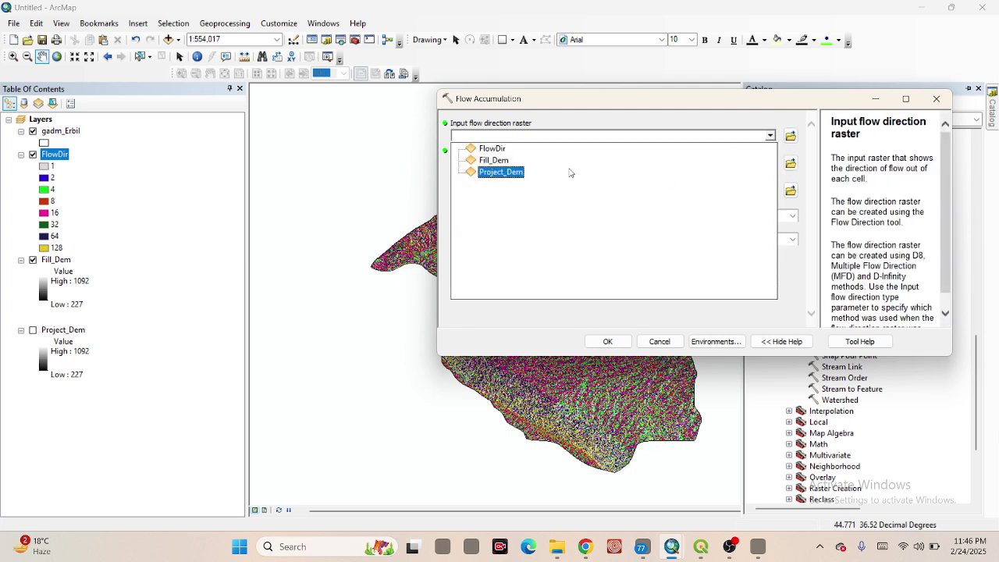
pyautogui.click(492, 148)
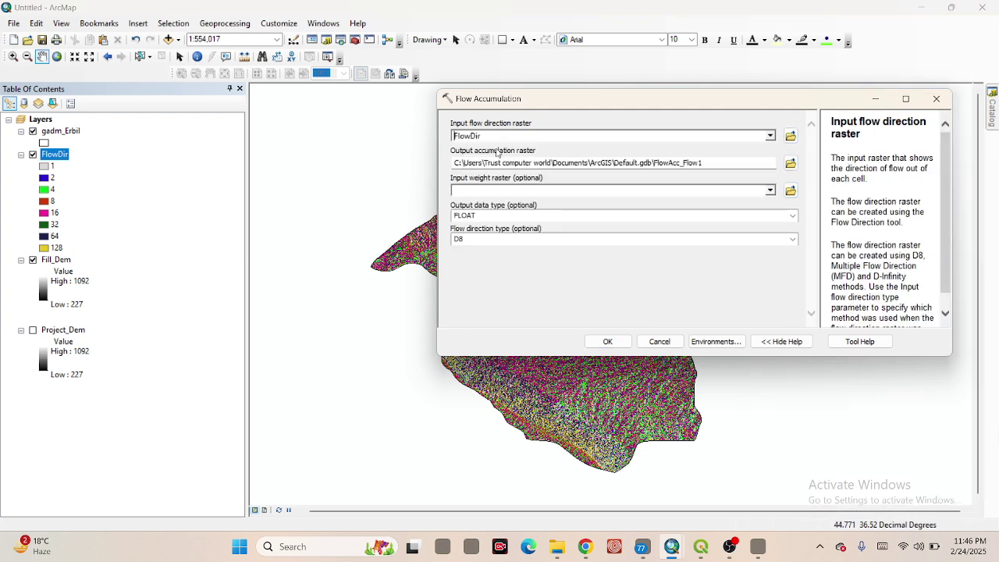
pyautogui.click(710, 162)
pyautogui.press('BackSpace')
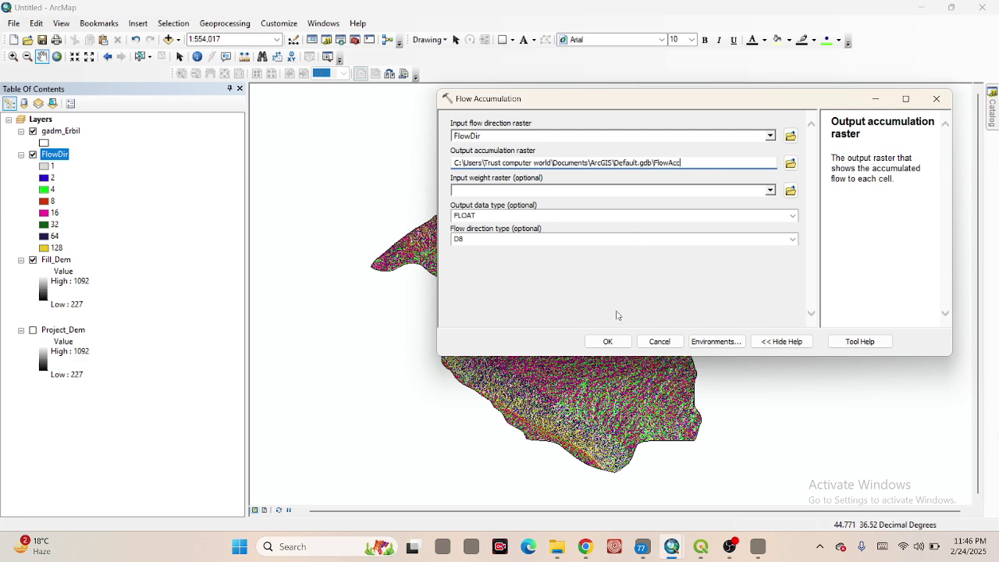
pyautogui.click(608, 341)
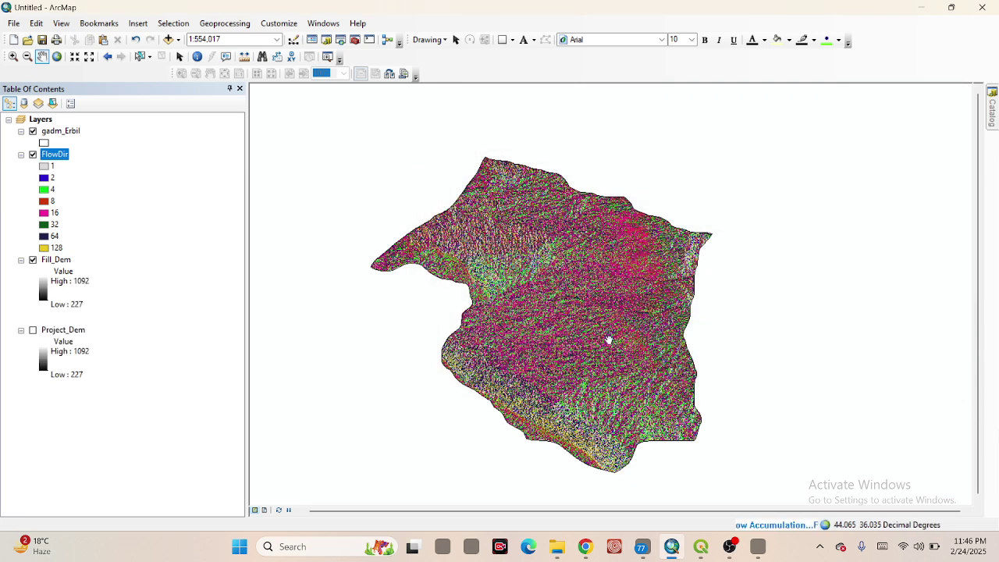
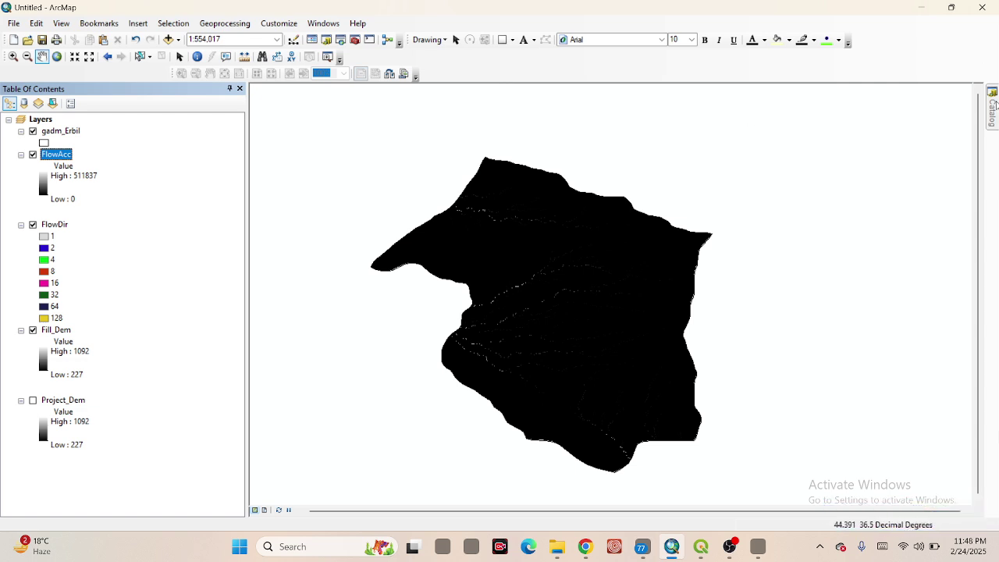
# Open the Slope tool from the Spatial Analyst Surface toolset and choose Fill_Dem as the input raster
pyautogui.moveTo(995, 106)
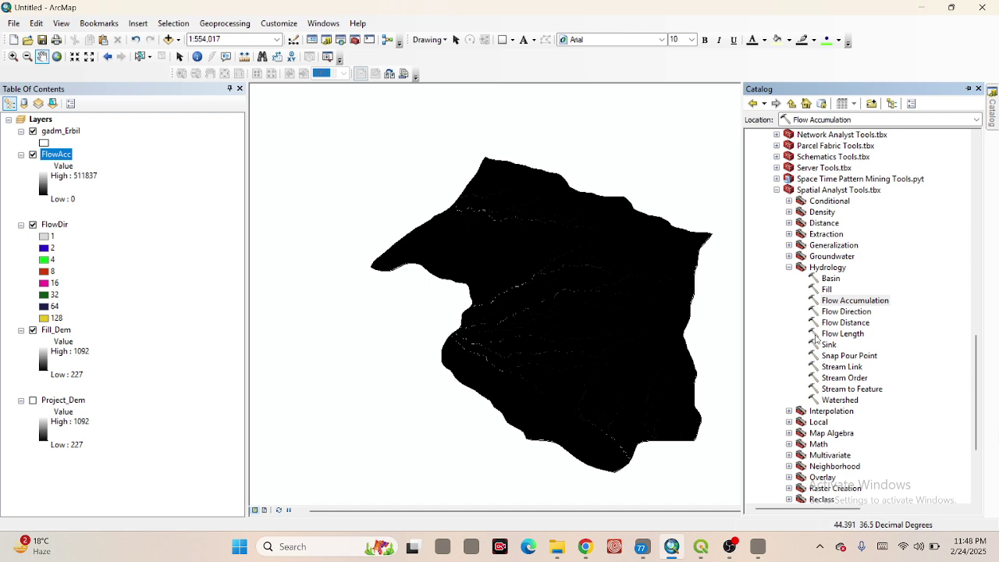
pyautogui.scroll(-4, 815, 339)
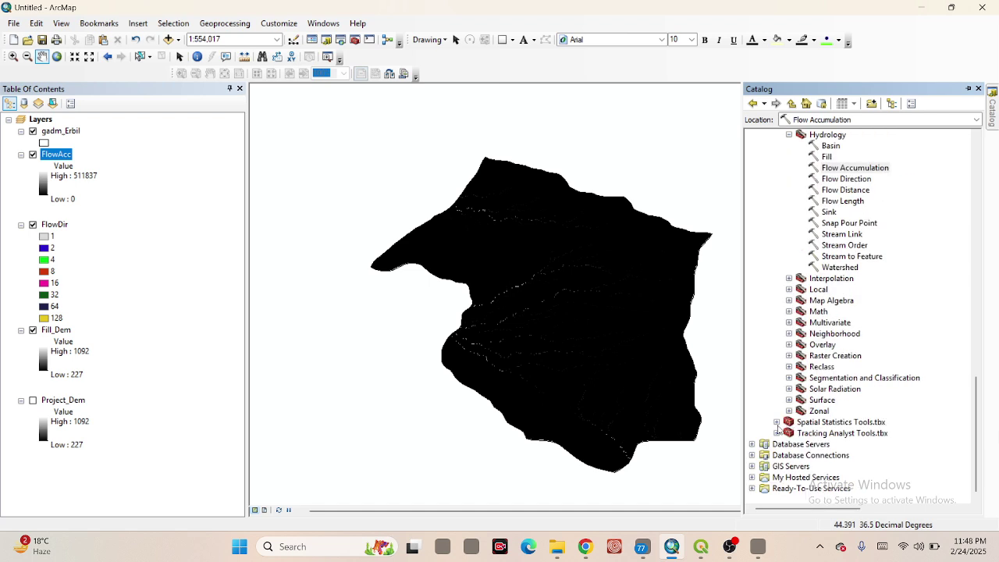
pyautogui.click(789, 400)
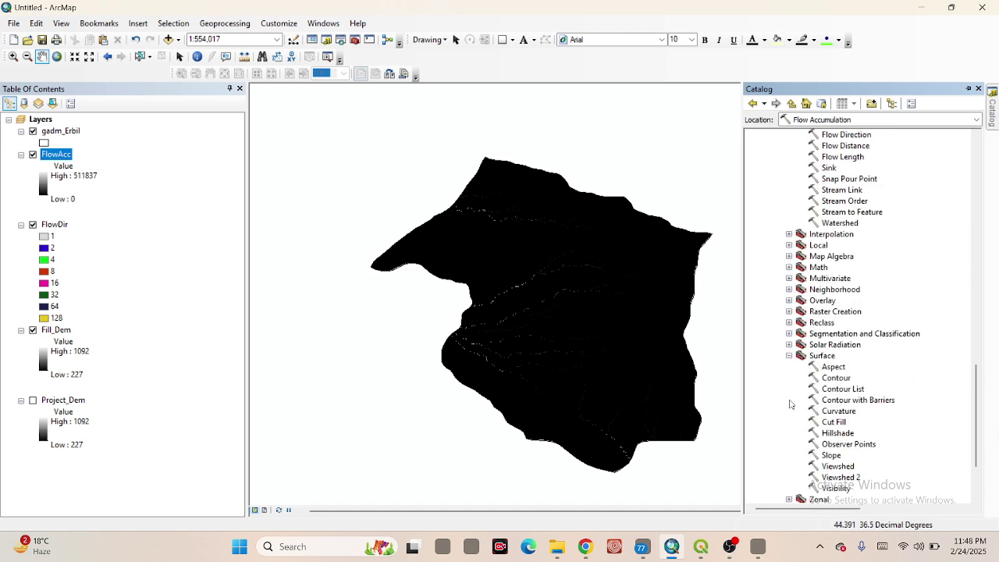
pyautogui.click(831, 454)
pyautogui.doubleClick(831, 457)
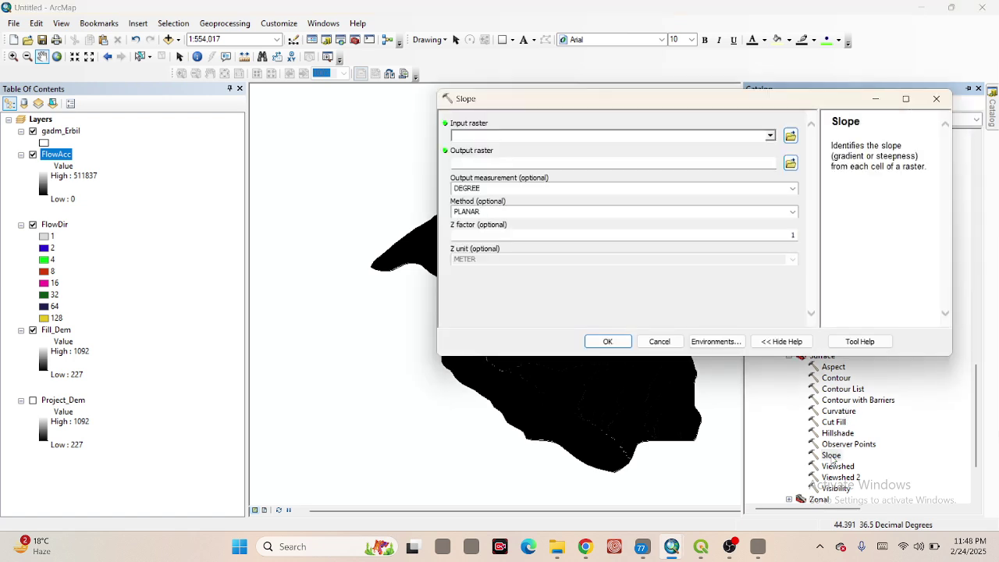
pyautogui.click(769, 138)
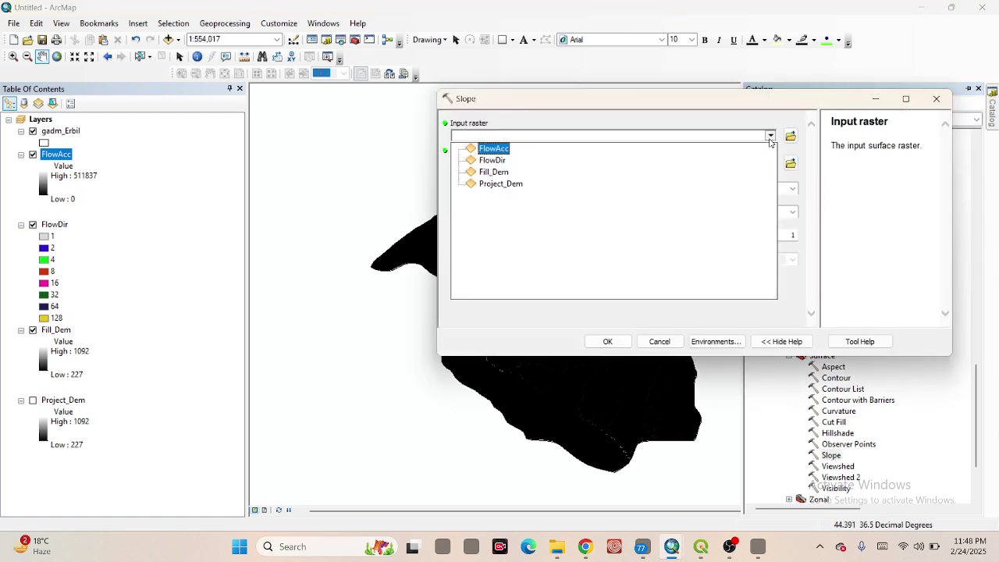
pyautogui.click(493, 173)
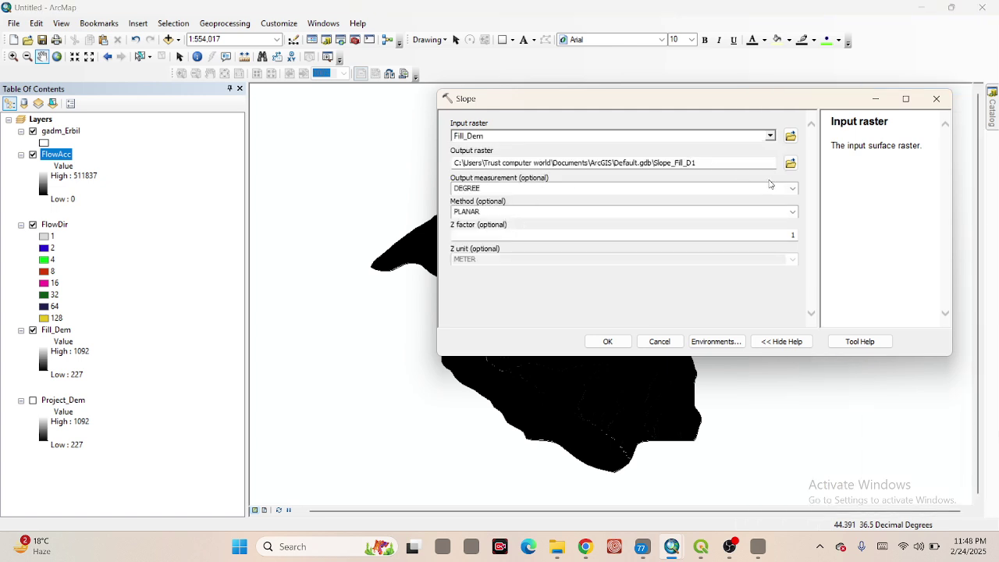
# Name the slope output raster Slope_Fill, set the output measurement to PERCENT_RISE and run the Slope tool
pyautogui.click(710, 163)
pyautogui.press('BackSpace')
pyautogui.press('BackSpace')
pyautogui.press('BackSpace')
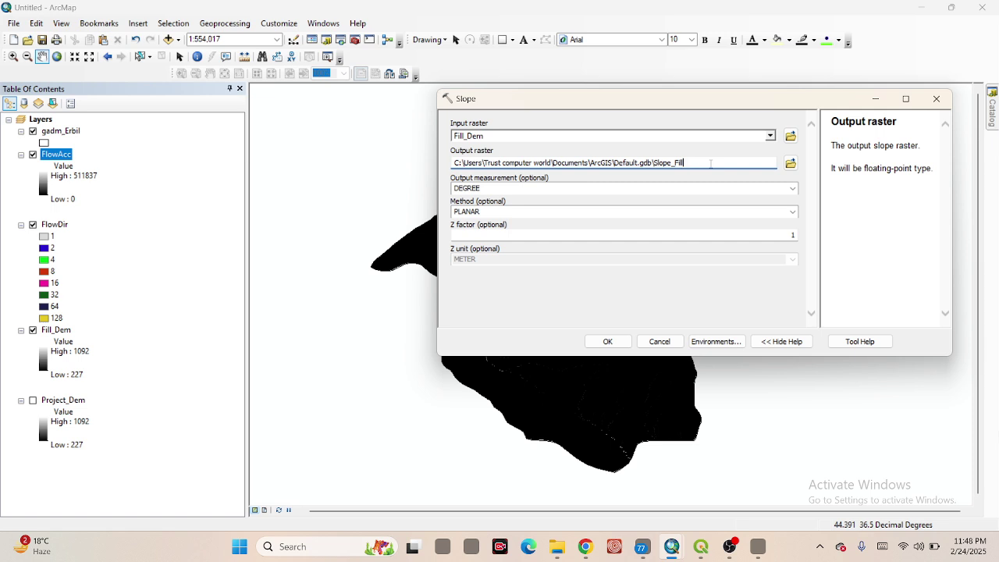
pyautogui.click(793, 189)
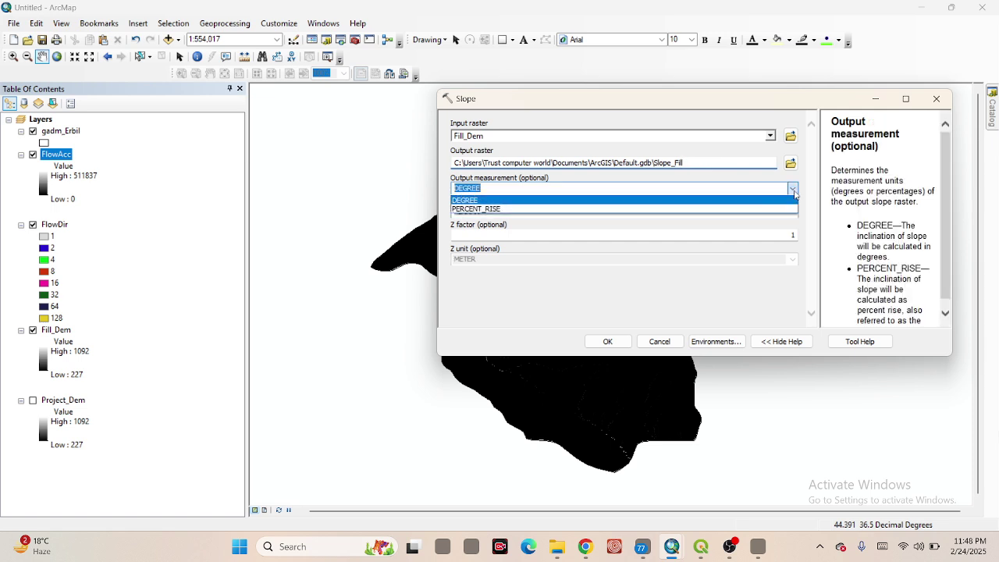
pyautogui.click(542, 209)
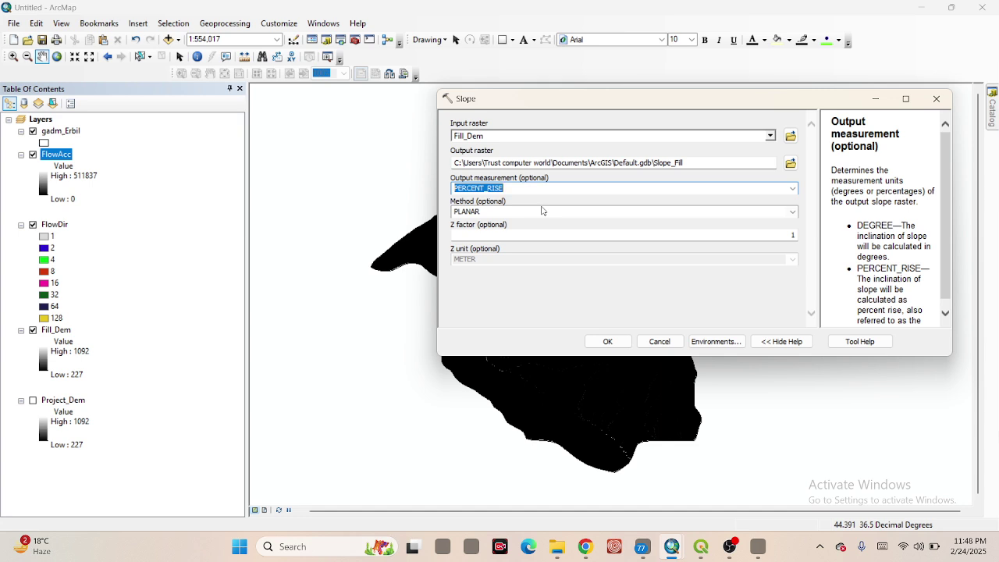
pyautogui.click(607, 341)
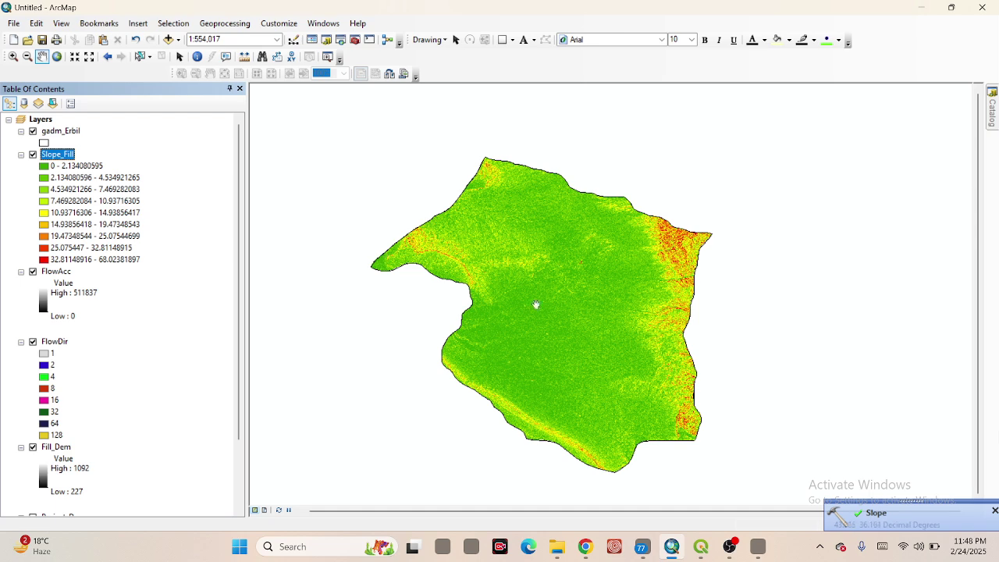
# Open the Raster Calculator from the Spatial Analyst Map Algebra toolset
pyautogui.moveTo(624, 318); pyautogui.dragTo(601, 312)
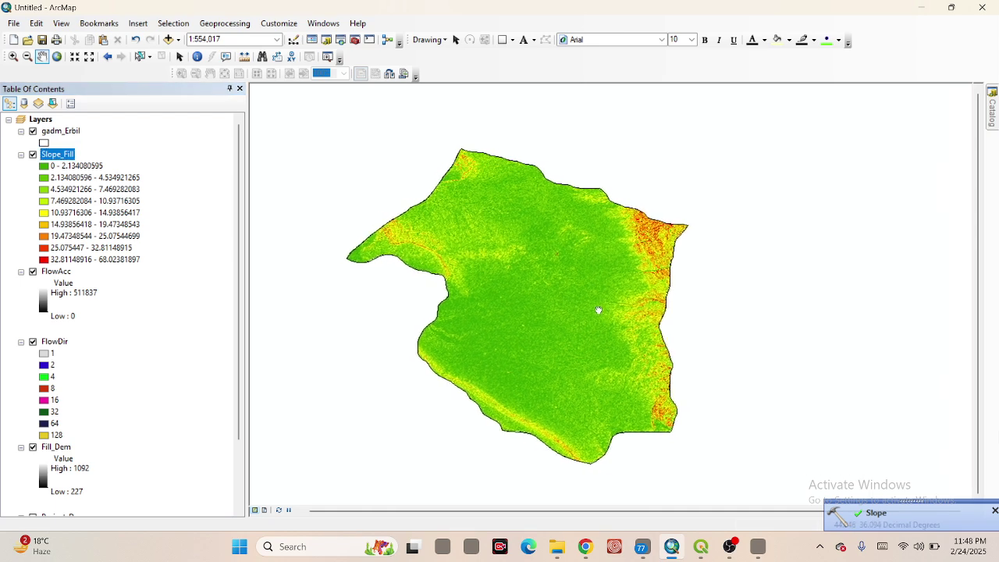
pyautogui.click(991, 129)
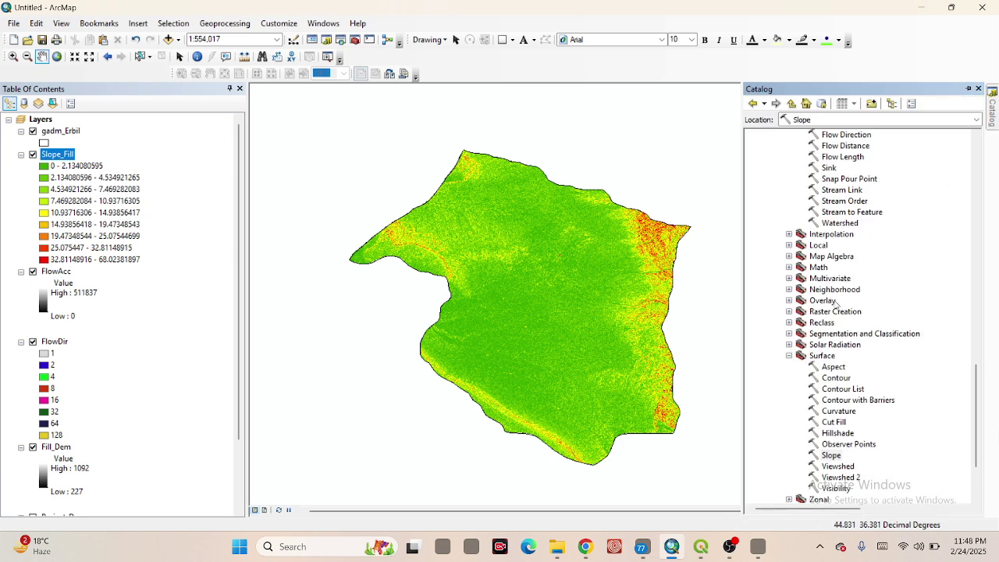
pyautogui.click(789, 256)
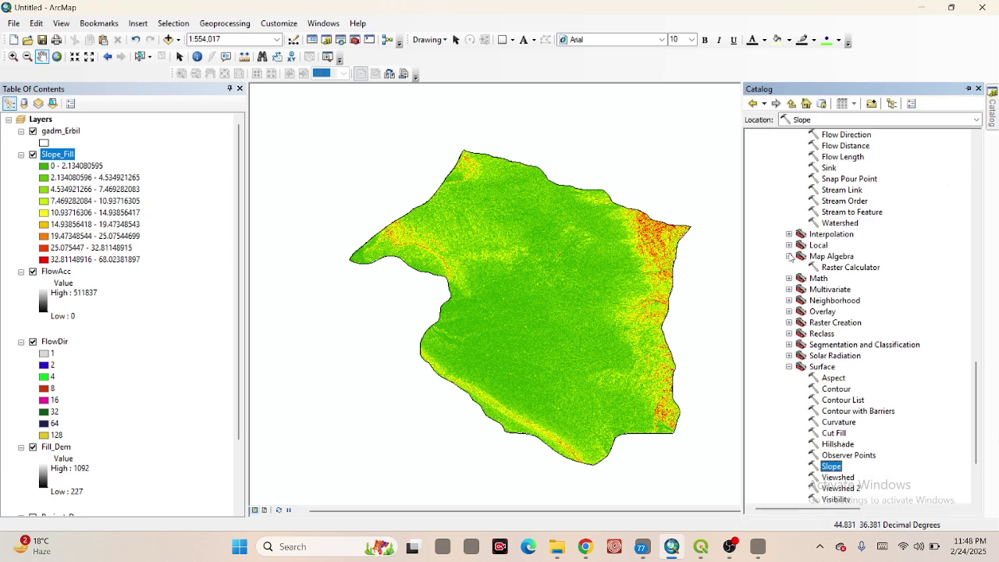
pyautogui.click(834, 267)
pyautogui.doubleClick(834, 267)
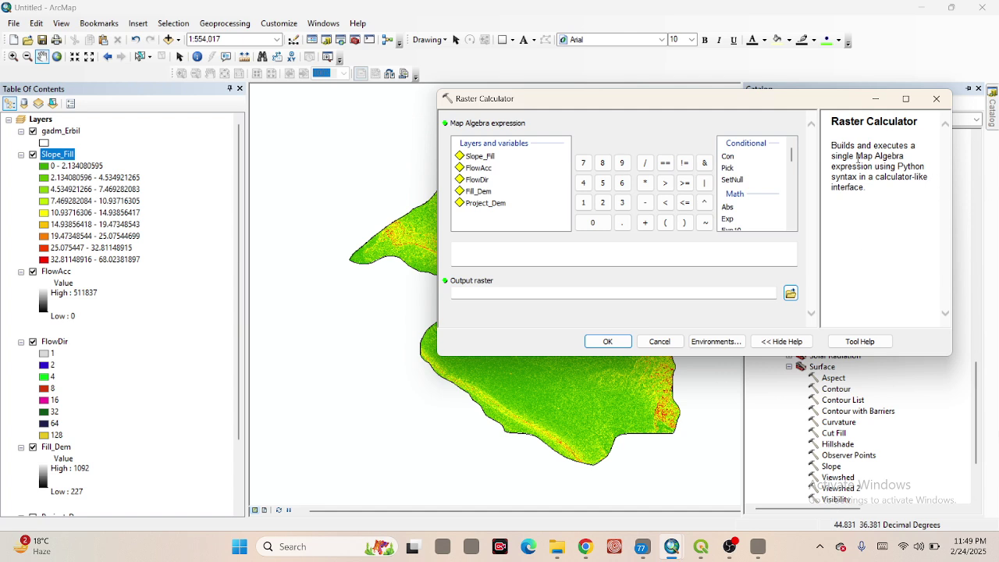
# Build the map algebra expression Ln("FlowAcc"+0.001) * (("Slope_Fill"/100)+0.001)
pyautogui.moveTo(792, 156)
pyautogui.mouseDown()
pyautogui.moveTo(792, 184)
pyautogui.moveTo(794, 169)
pyautogui.mouseUp()
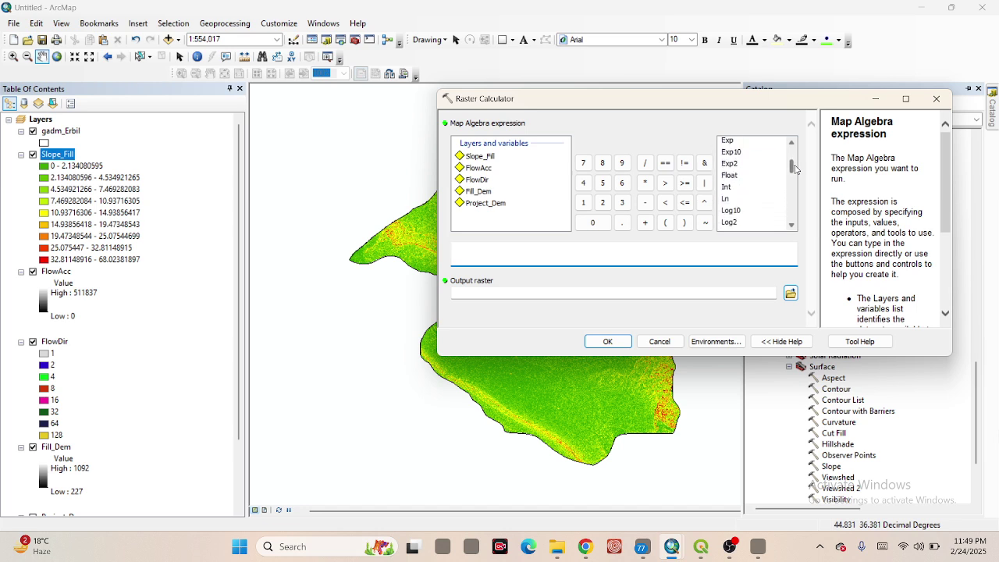
pyautogui.doubleClick(735, 199)
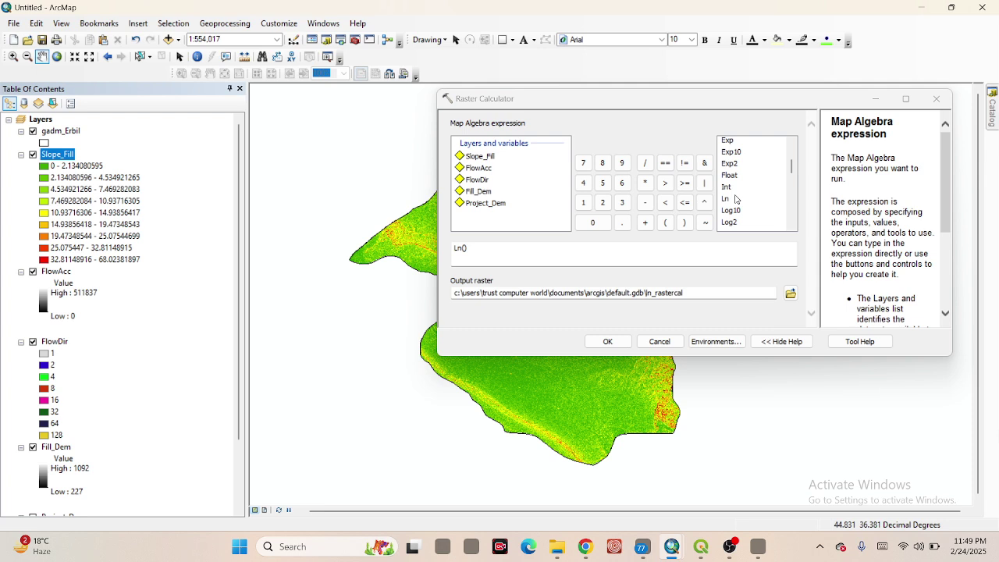
pyautogui.doubleClick(475, 170)
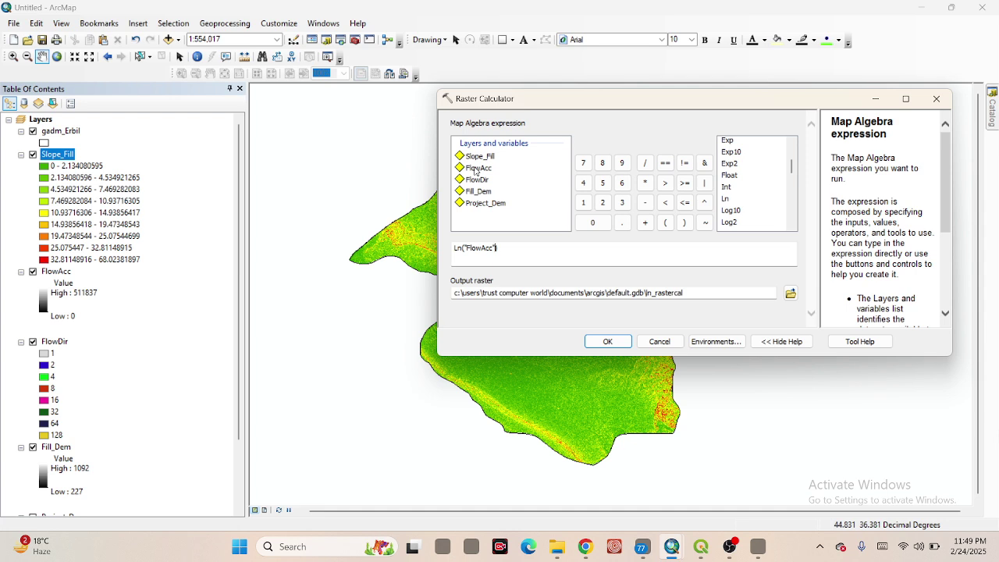
pyautogui.click(499, 248)
pyautogui.write('+0.001) * ((')
pyautogui.doubleClick(479, 158)
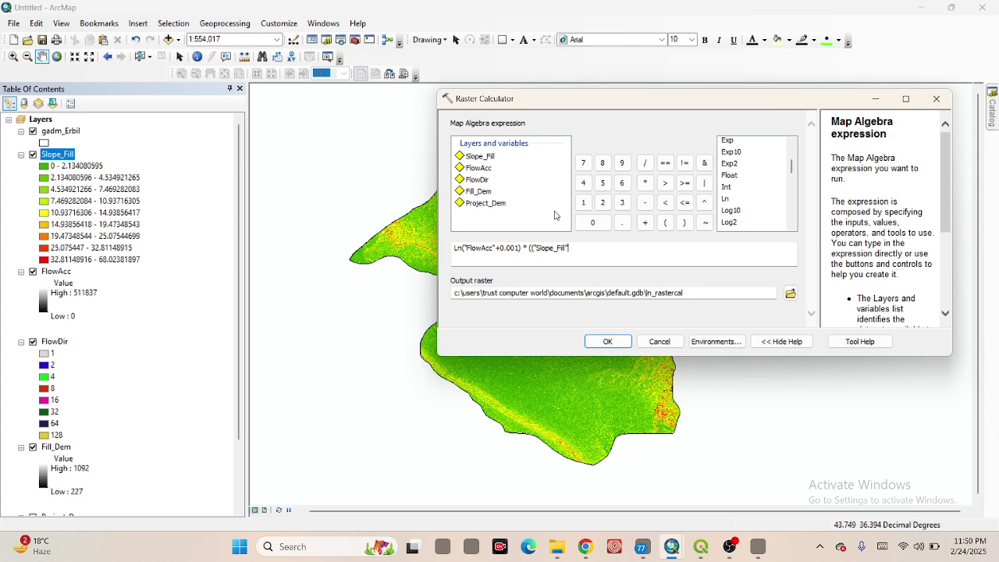
pyautogui.write('/100)+0.001')
# Name the Raster Calculator output raster spi in default.gdb and run the calculation
pyautogui.click(699, 293)
pyautogui.press('BackSpace')
pyautogui.press('BackSpace')
pyautogui.press('BackSpace')
pyautogui.press('BackSpace')
pyautogui.press('BackSpace')
pyautogui.press('BackSpace')
pyautogui.press('BackSpace')
pyautogui.press('BackSpace')
pyautogui.press('BackSpace')
pyautogui.press('BackSpace')
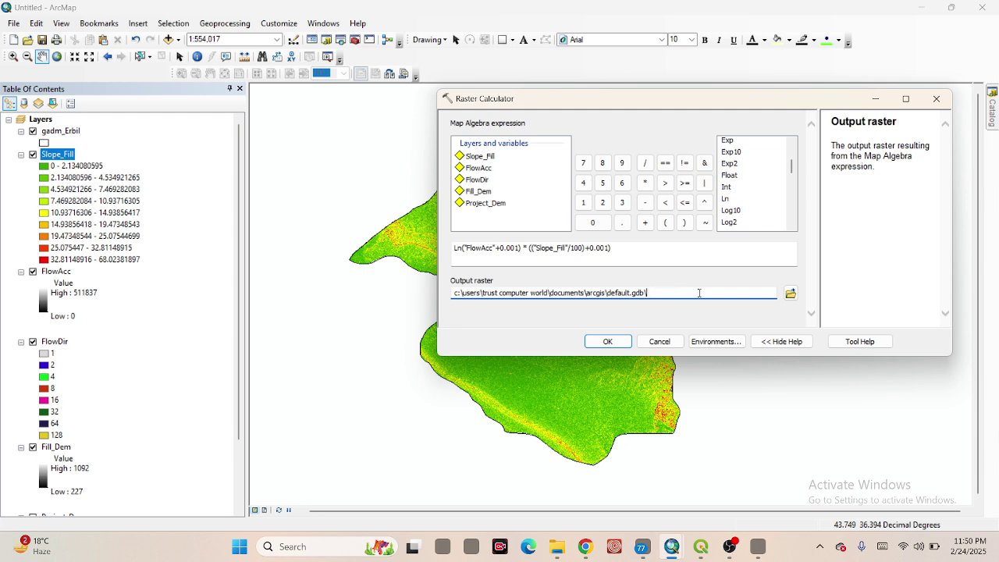
pyautogui.write('spi')
pyautogui.click(616, 348)
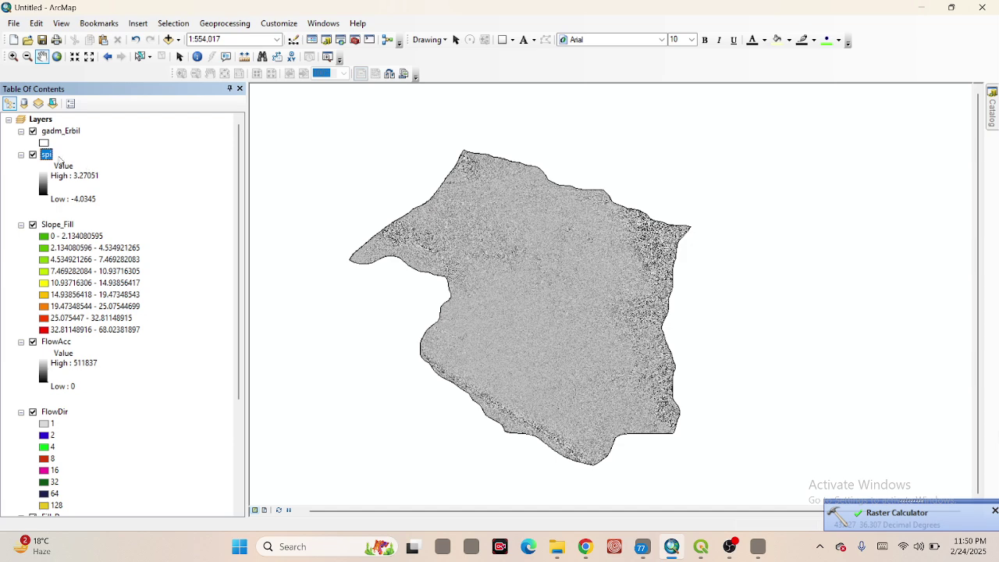
# Symbolize the spi layer as Stretched with the blue-to-yellow-to-red color ramp and apply it
pyautogui.rightClick(47, 159)
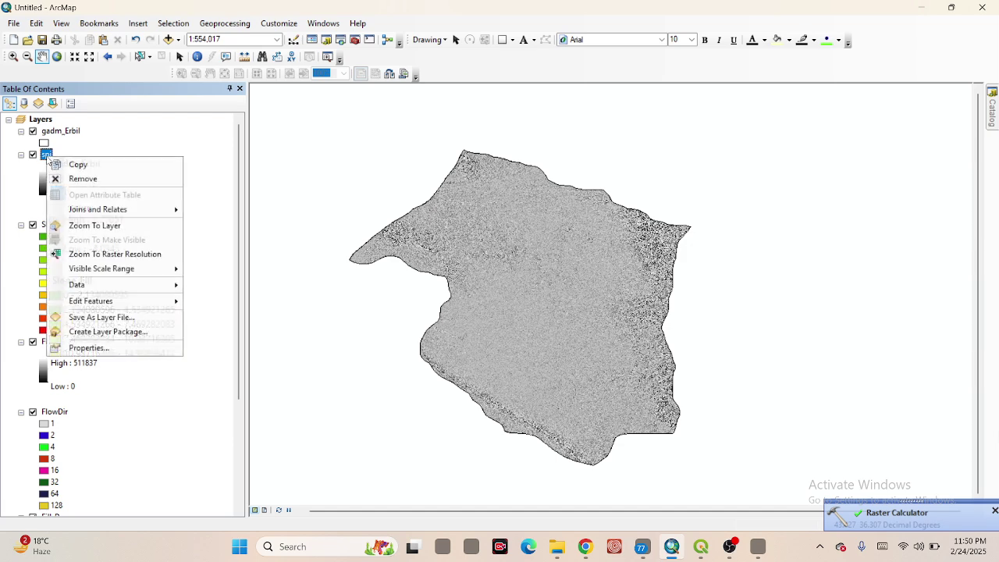
pyautogui.click(84, 348)
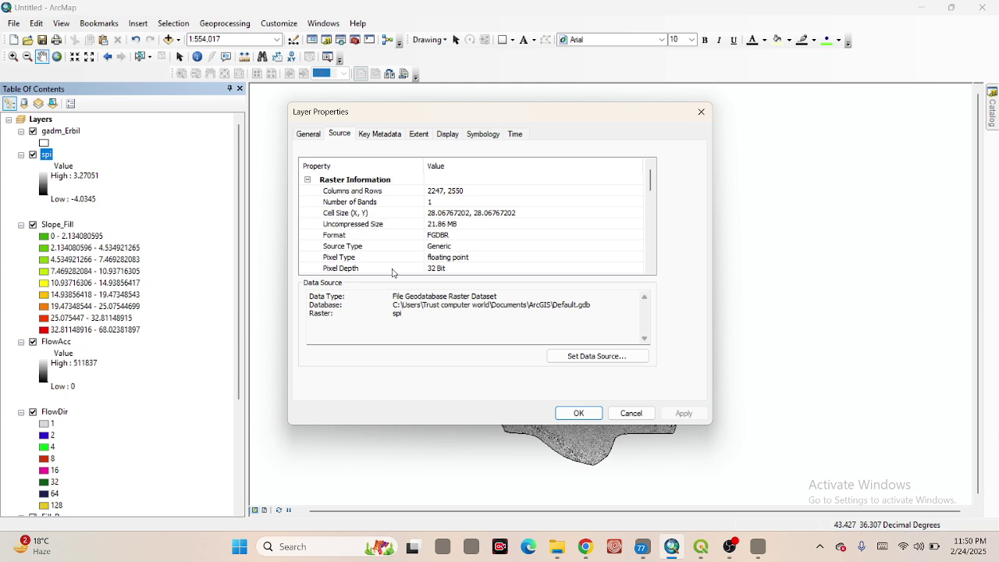
pyautogui.click(482, 137)
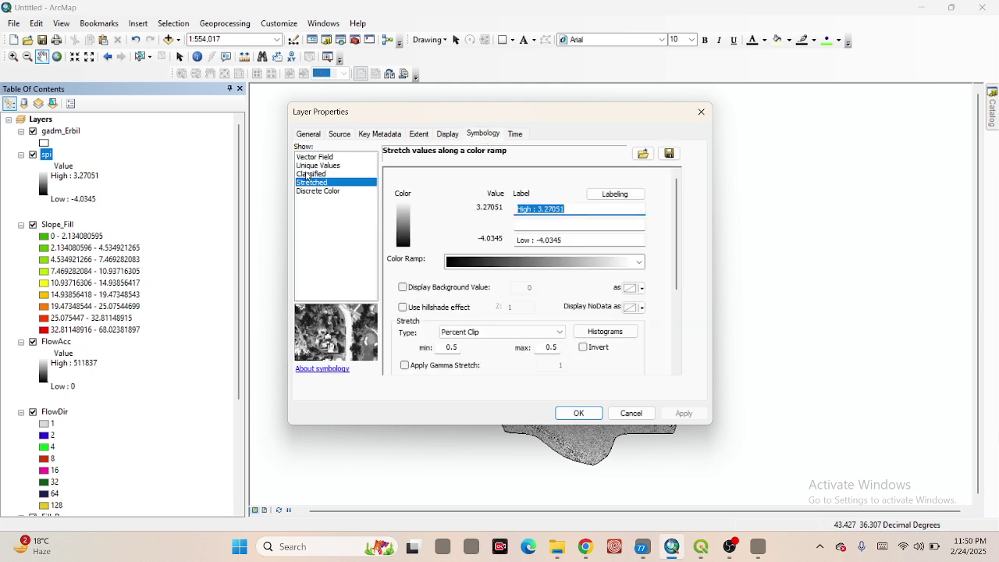
pyautogui.click(513, 265)
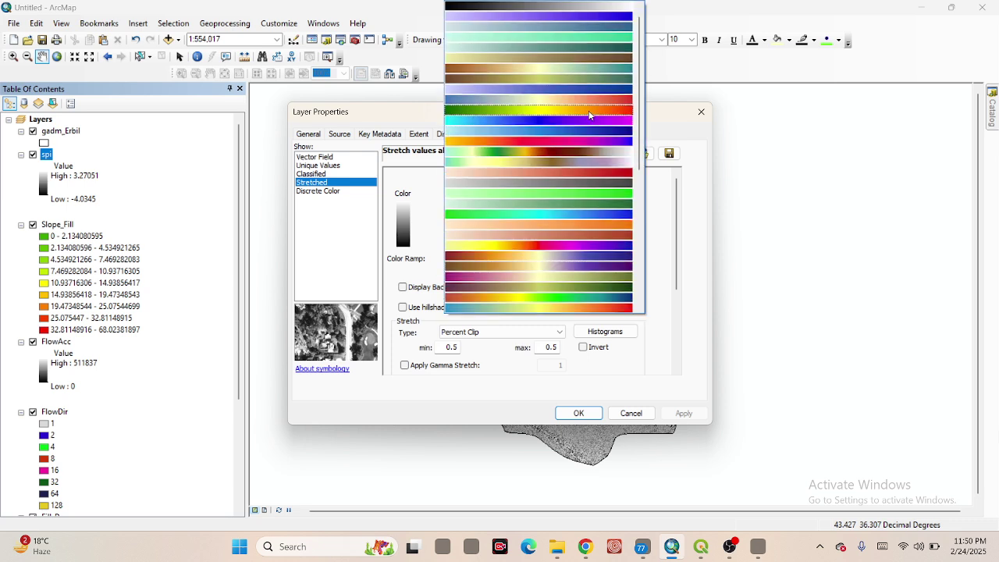
pyautogui.click(610, 100)
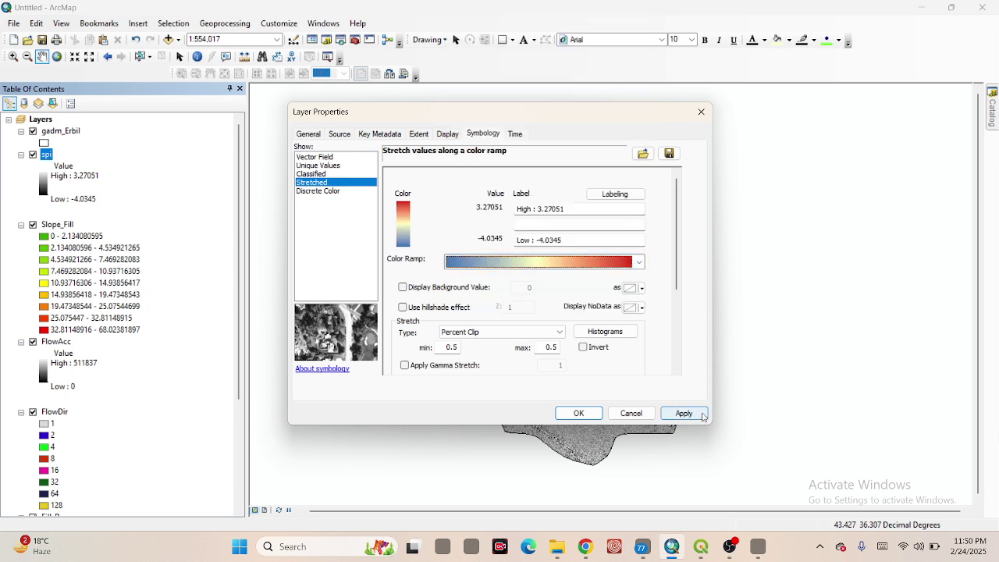
pyautogui.click(694, 417)
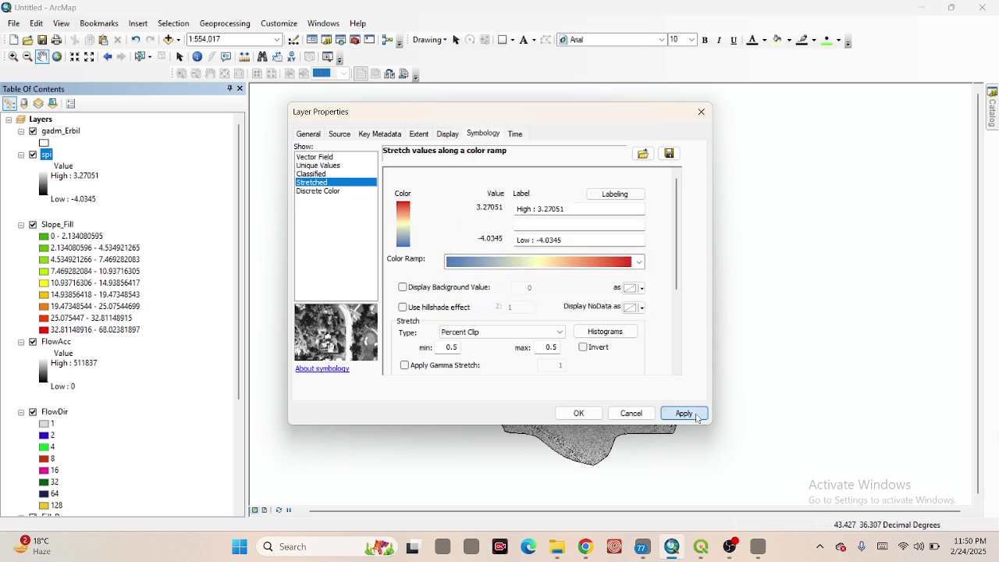
pyautogui.click(576, 413)
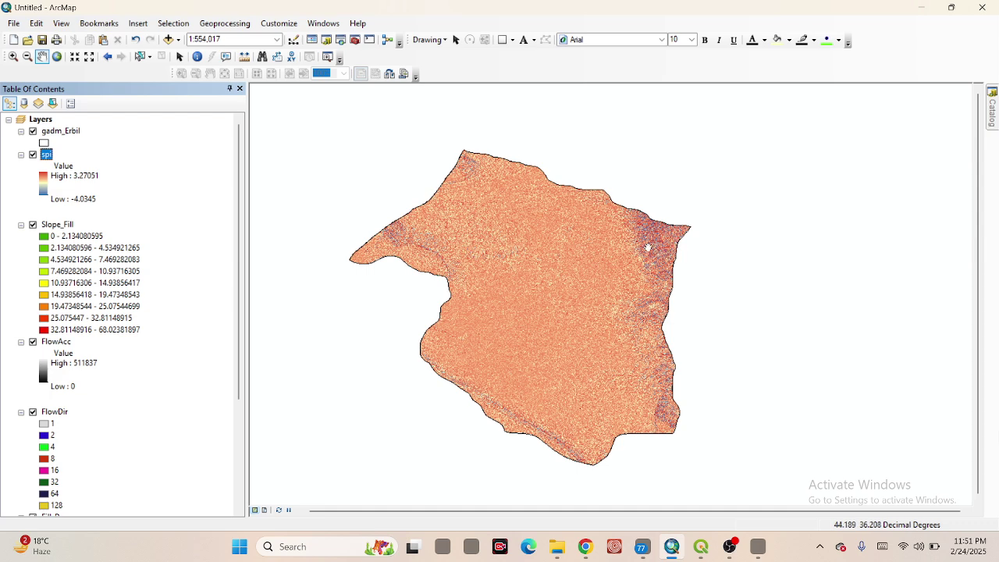
# Examine the spi raster's drainage detail in Erbil's northeastern corner, and return to the full extent of the spi layer
pyautogui.scroll(-1, 649, 237)
pyautogui.scroll(-5, 649, 236)
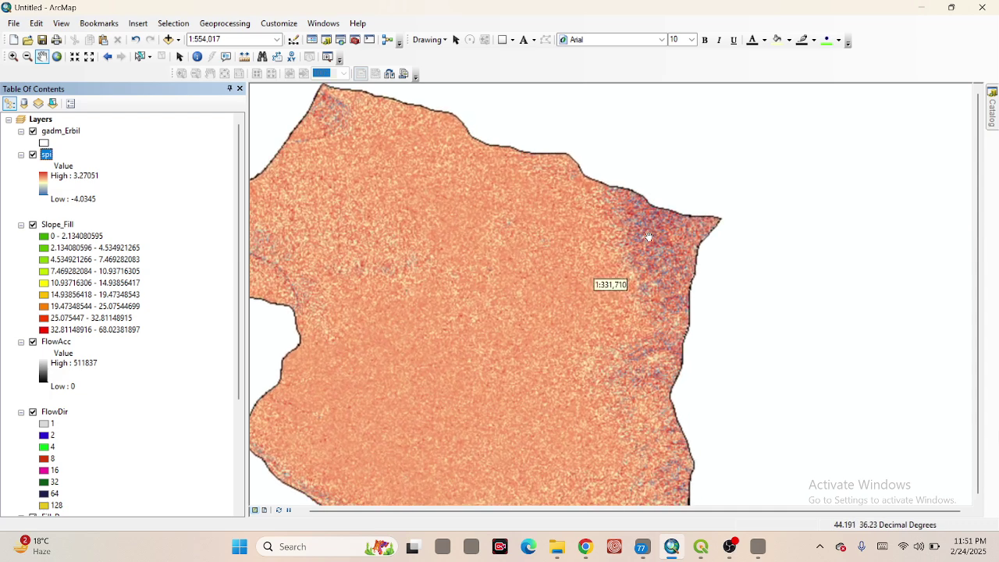
pyautogui.scroll(-4, 648, 236)
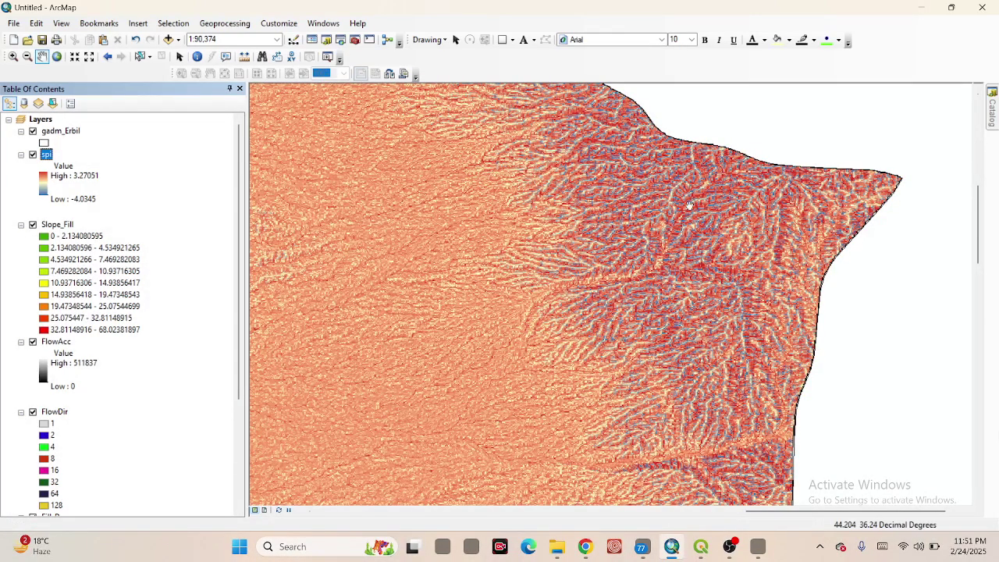
pyautogui.scroll(-3, 689, 206)
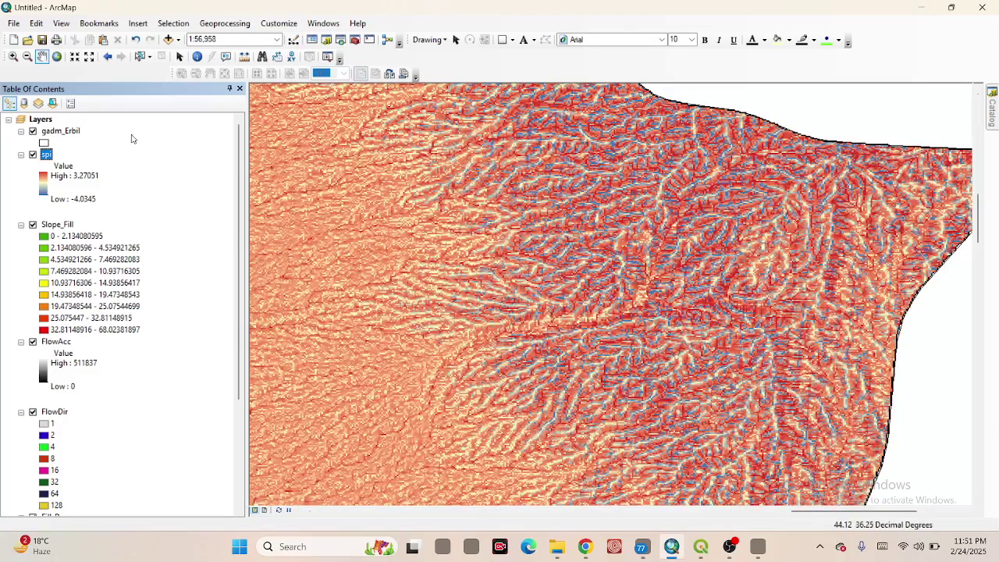
pyautogui.click(48, 155)
pyautogui.rightClick(46, 158)
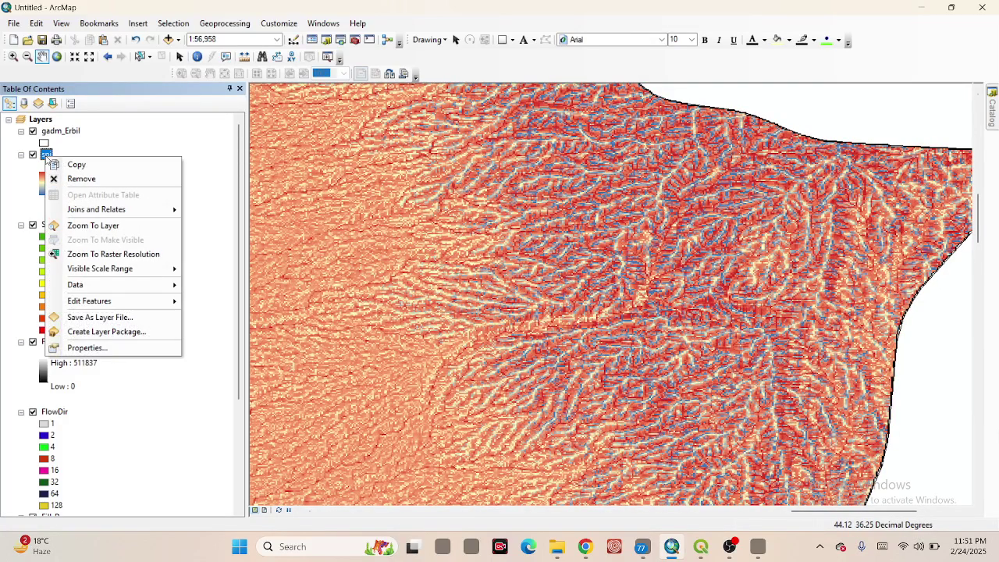
pyautogui.click(88, 227)
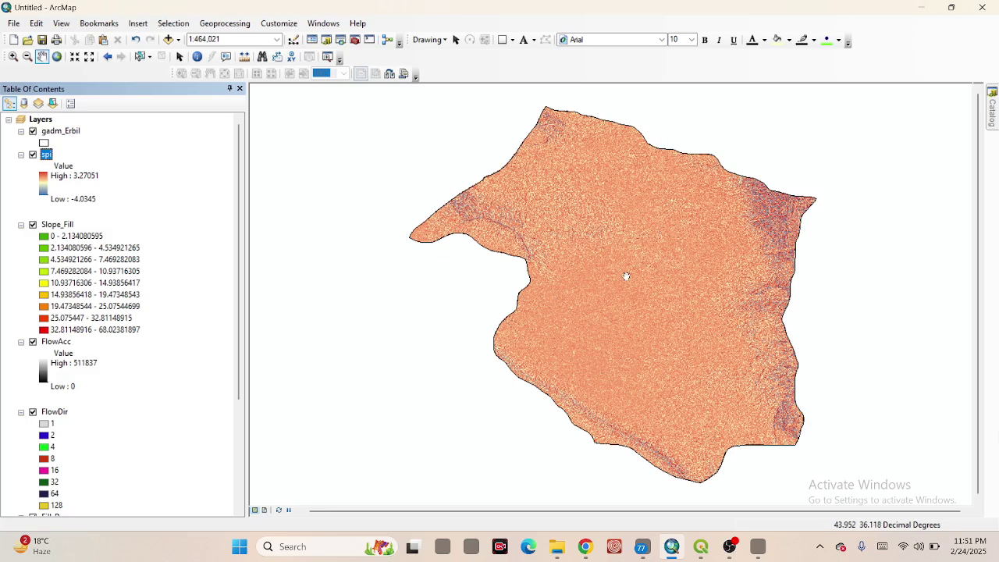
pyautogui.moveTo(537, 277); pyautogui.dragTo(557, 273)
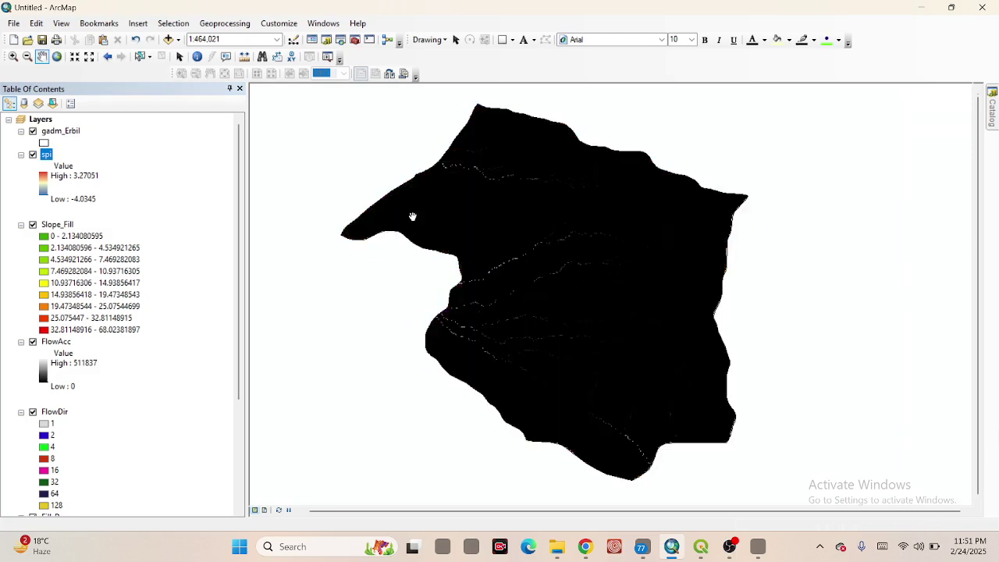